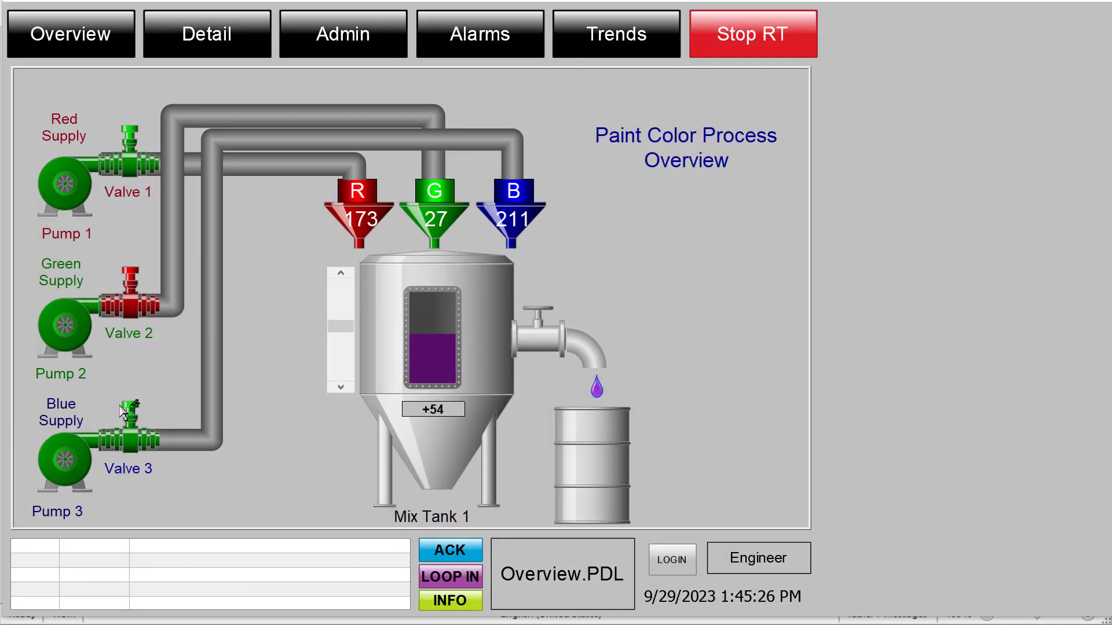
Step: Open the Green Pump faceplate and simulate a pump failure with TEST
{"action": "left_click", "coordinate": [62, 330]}
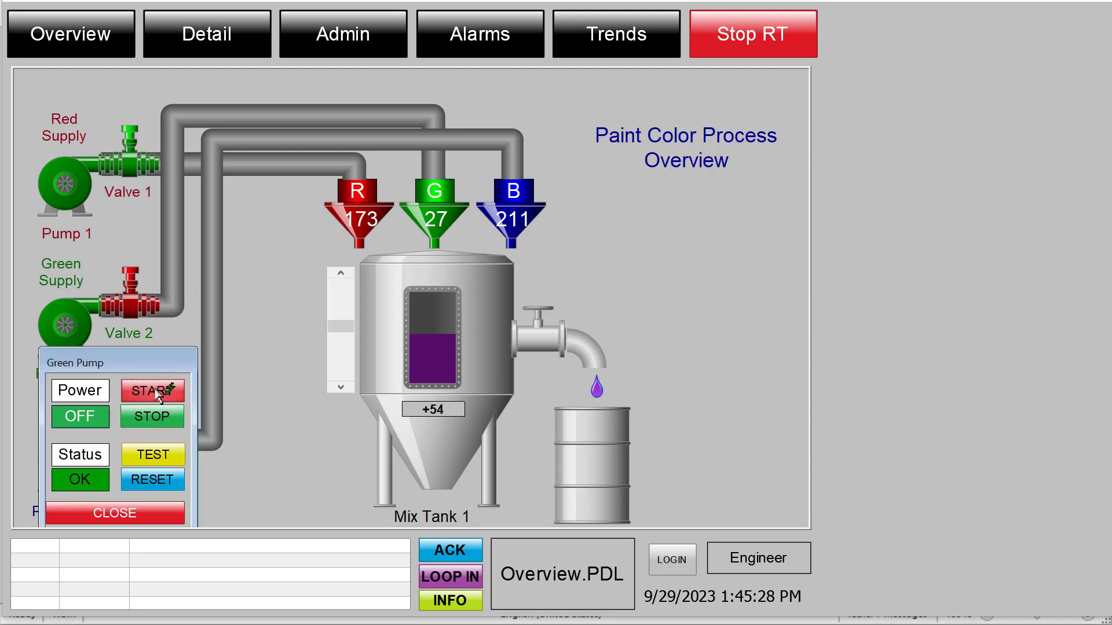
{"action": "left_click_drag", "start_coordinate": [132, 361], "coordinate": [460, 200]}
{"action": "left_click", "coordinate": [491, 296]}
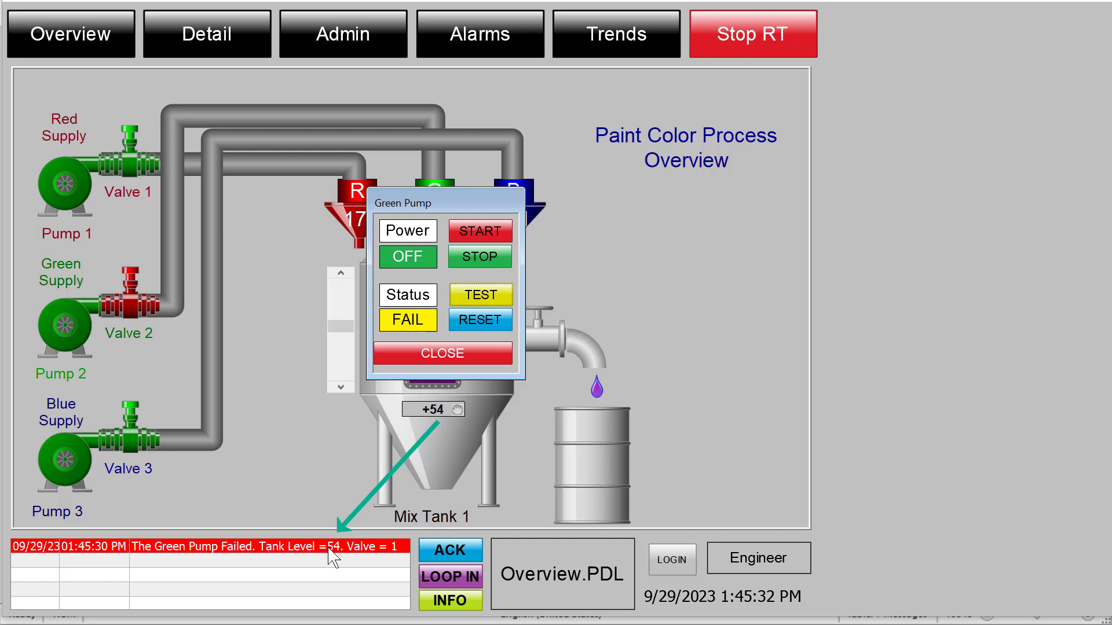
{"action": "left_click_drag", "start_coordinate": [429, 201], "coordinate": [647, 209]}
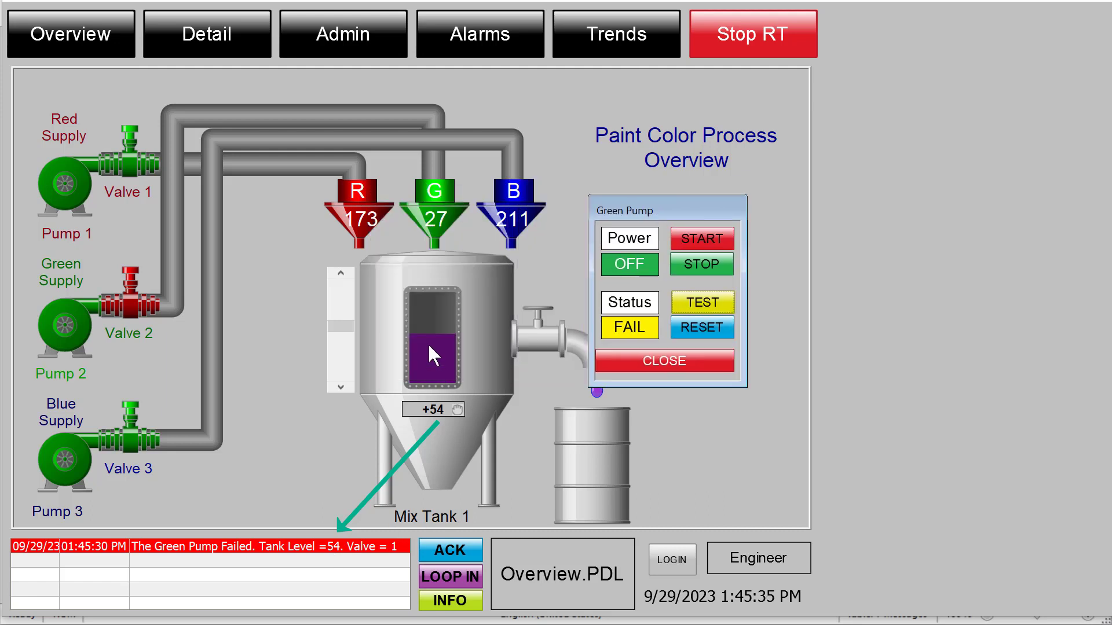
Step: Close Valve 2 and reset the Green Pump failure so the status returns to OK
{"action": "left_click", "coordinate": [131, 306]}
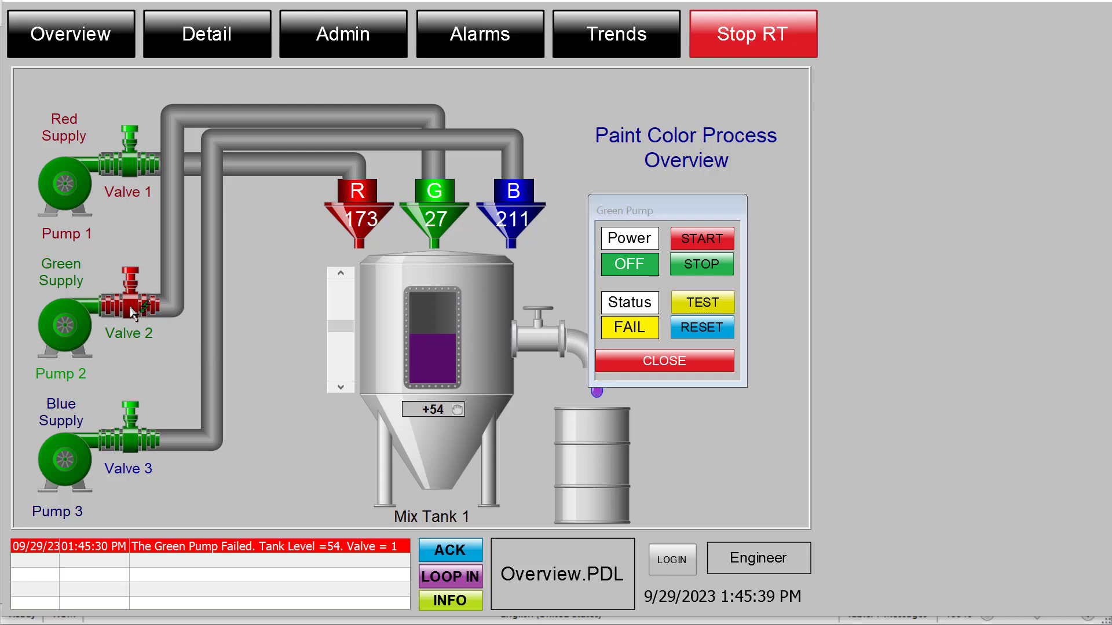
{"action": "left_click", "coordinate": [286, 321]}
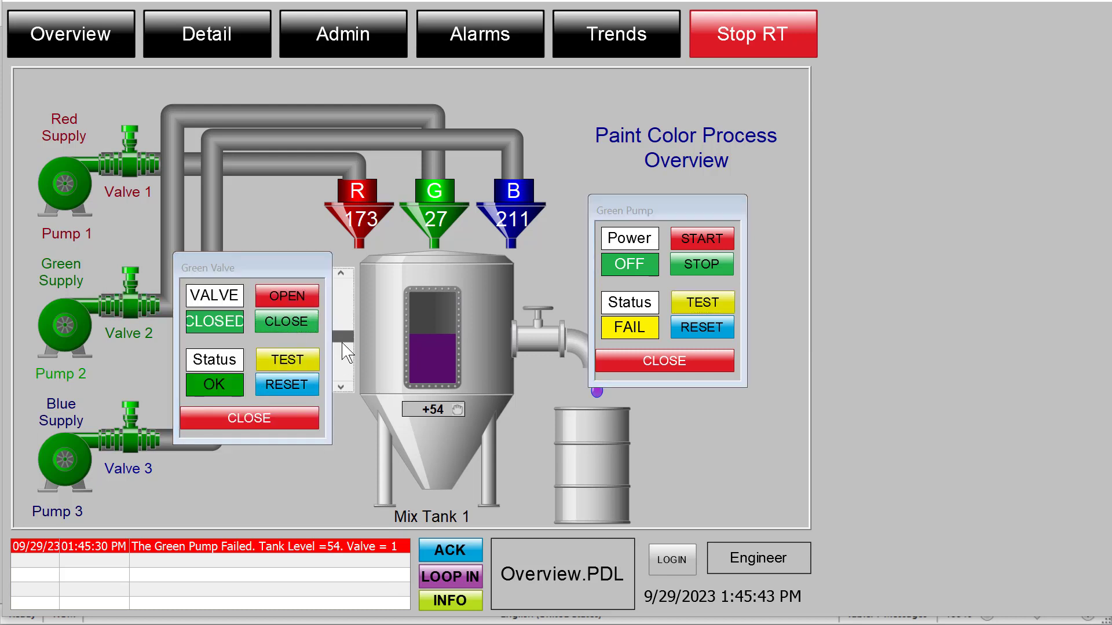
{"action": "left_click", "coordinate": [278, 418]}
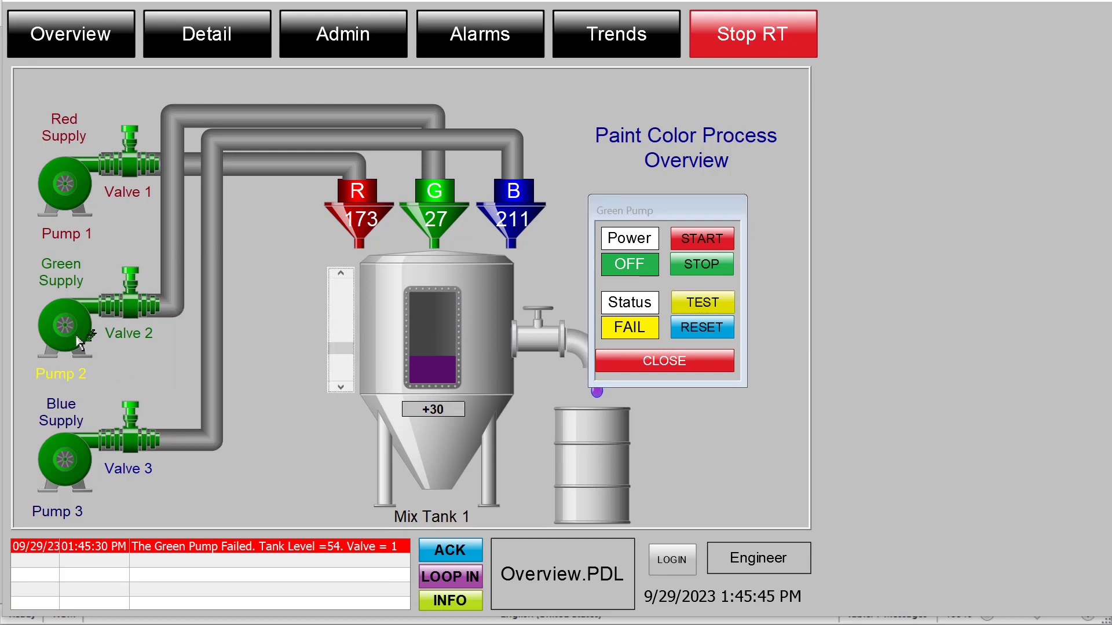
{"action": "left_click", "coordinate": [701, 327]}
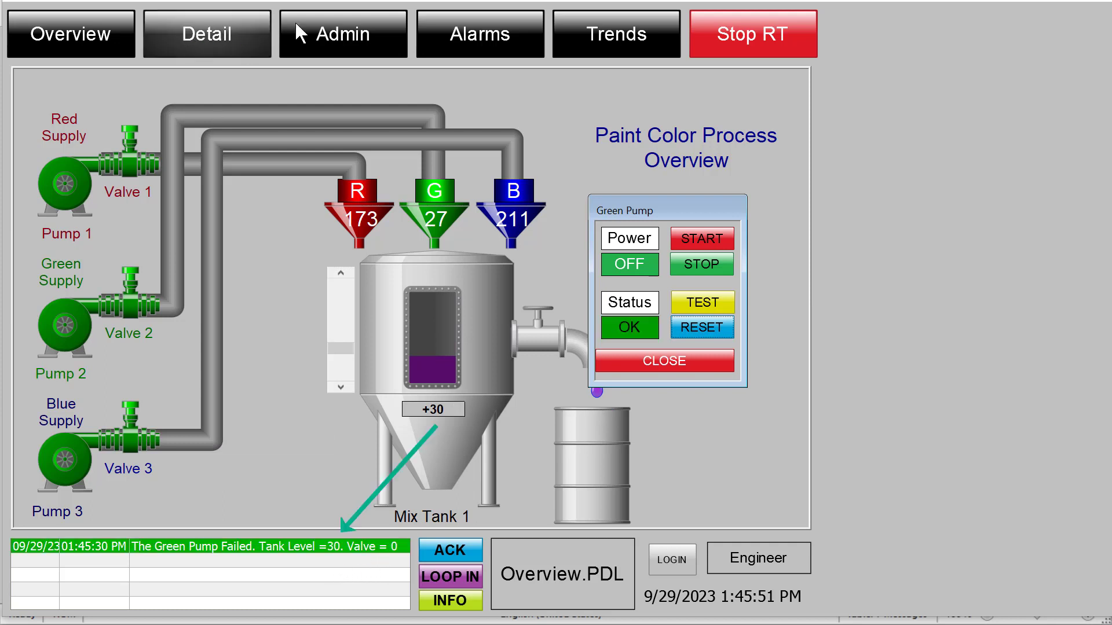
Step: Review earlier Green Pump failures in the short-term alarm archive, then return to Overview
{"action": "left_click", "coordinate": [467, 35]}
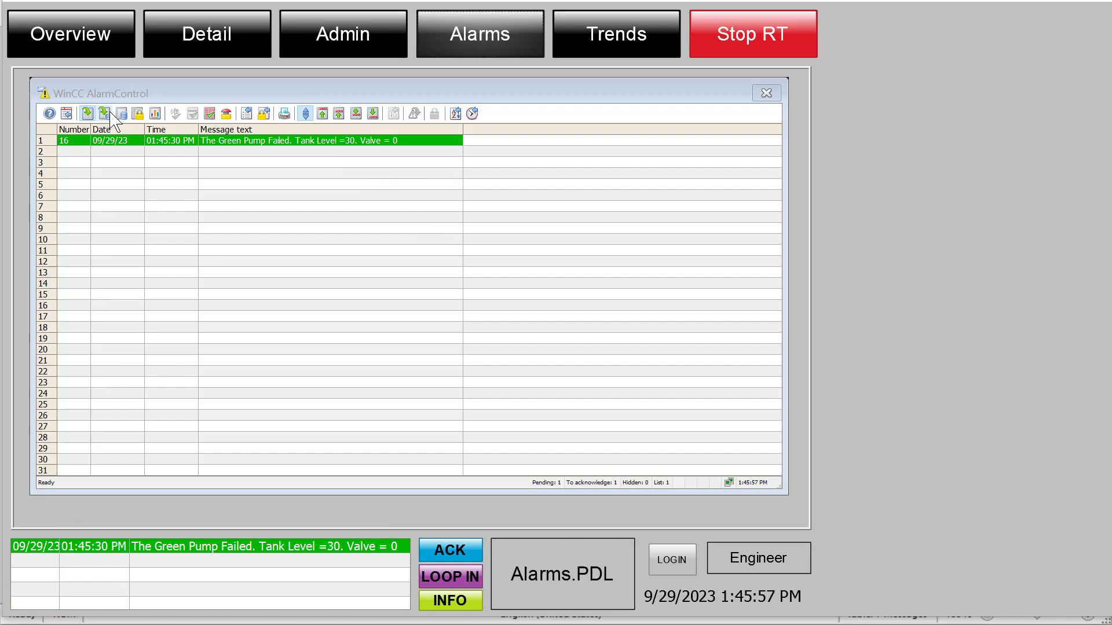
{"action": "left_click", "coordinate": [104, 113]}
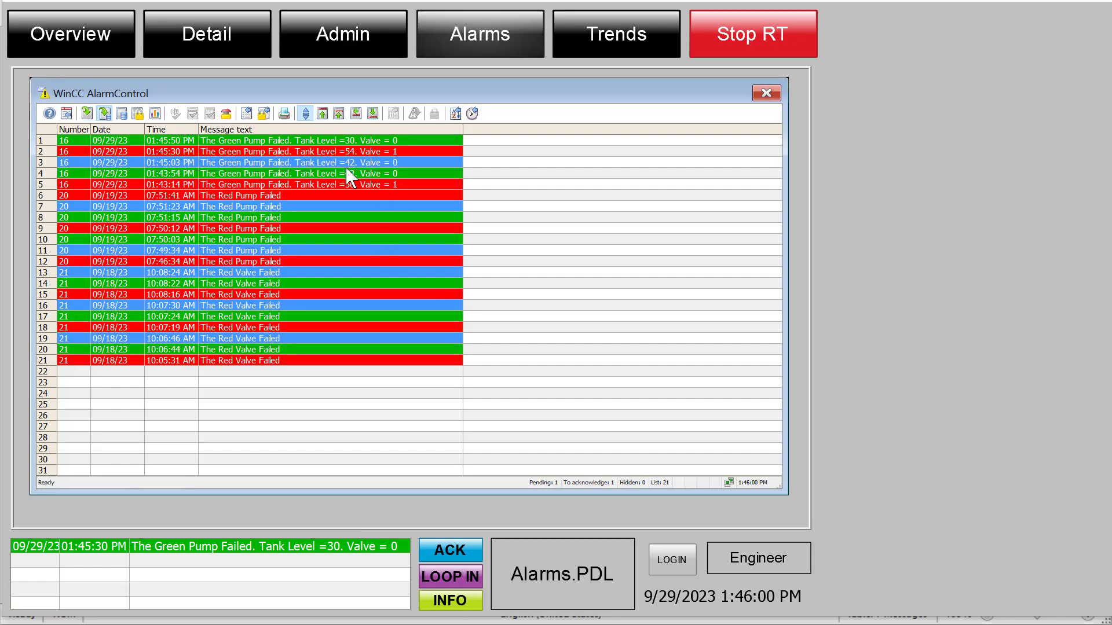
{"action": "left_click", "coordinate": [87, 36]}
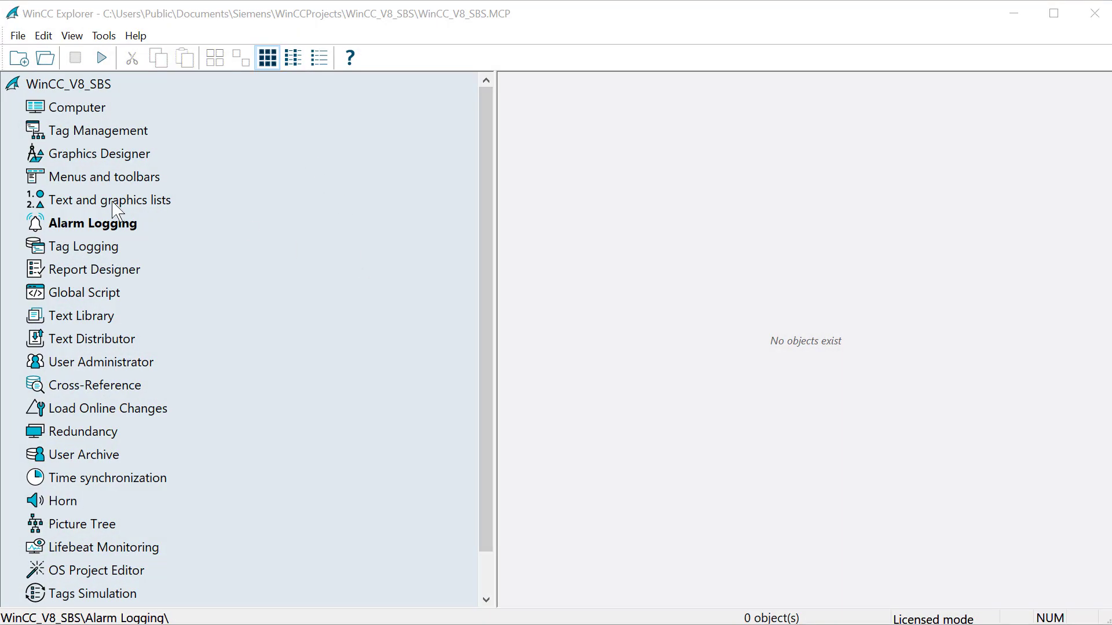
Step: Open the Alarm Logging editor from the WinCC_V8_SBS project in WinCC Explorer
{"action": "left_click", "coordinate": [95, 227]}
{"action": "double_click", "coordinate": [96, 227]}
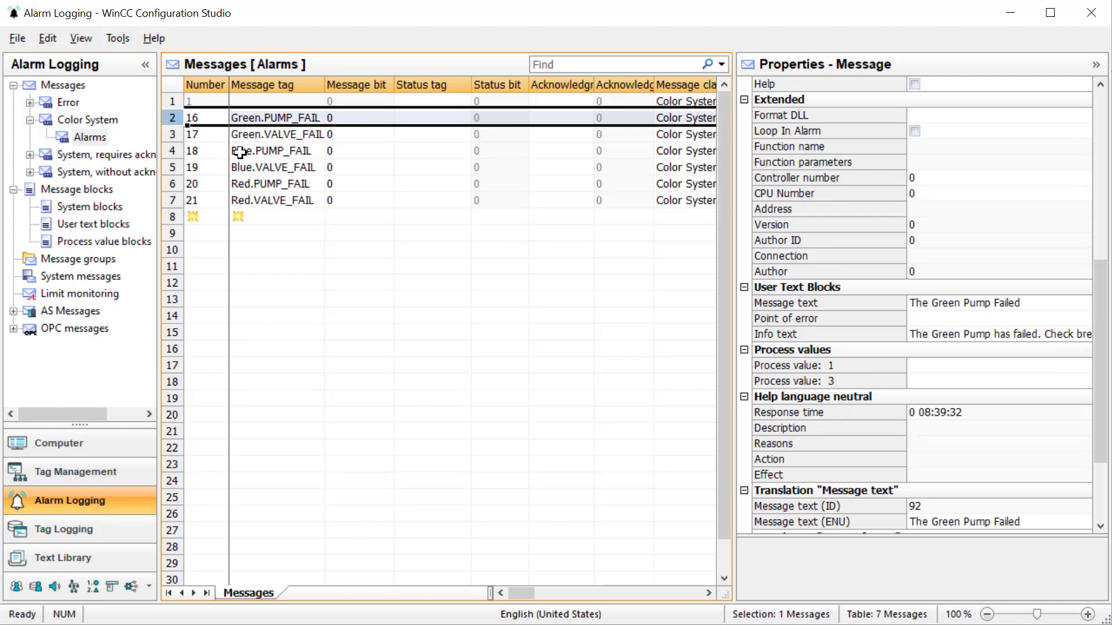
{"action": "left_click", "coordinate": [51, 480]}
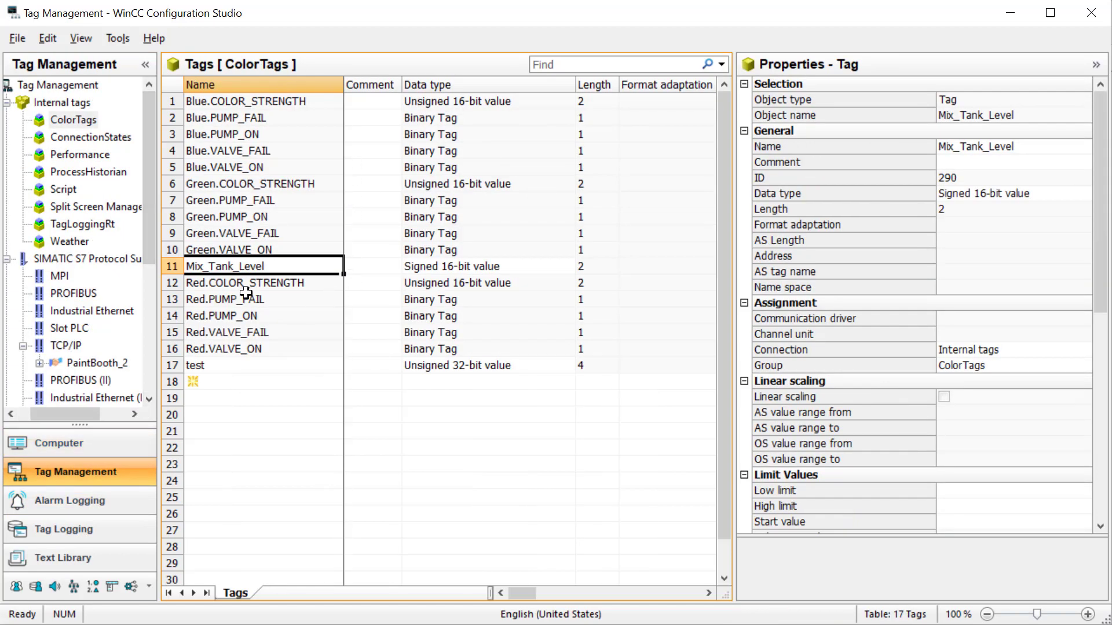
{"action": "left_click", "coordinate": [170, 199]}
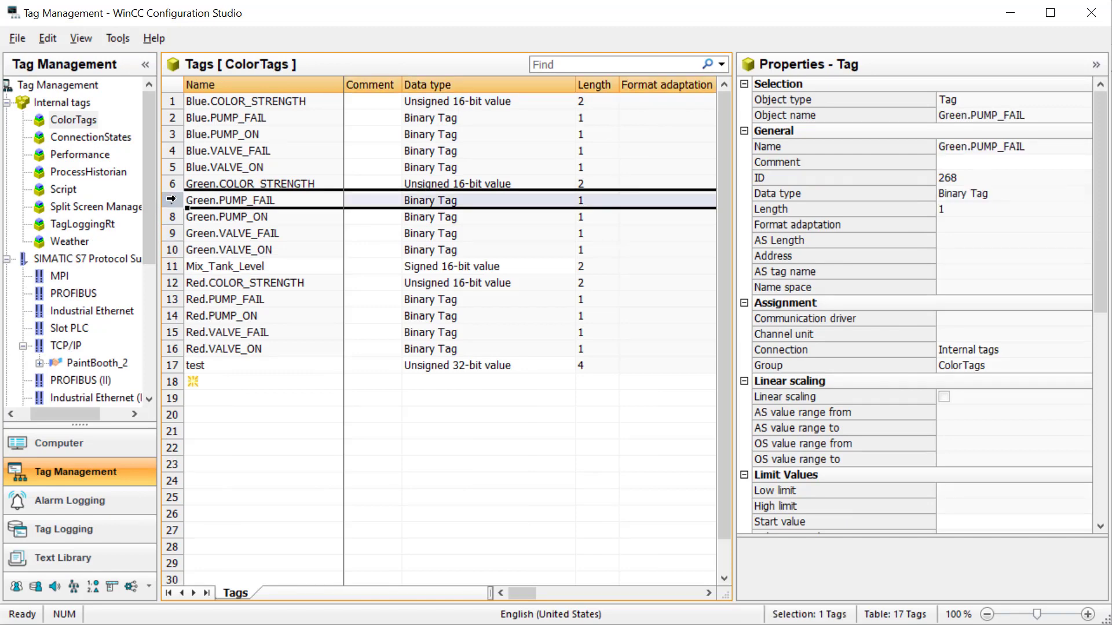
{"action": "left_click", "coordinate": [172, 267]}
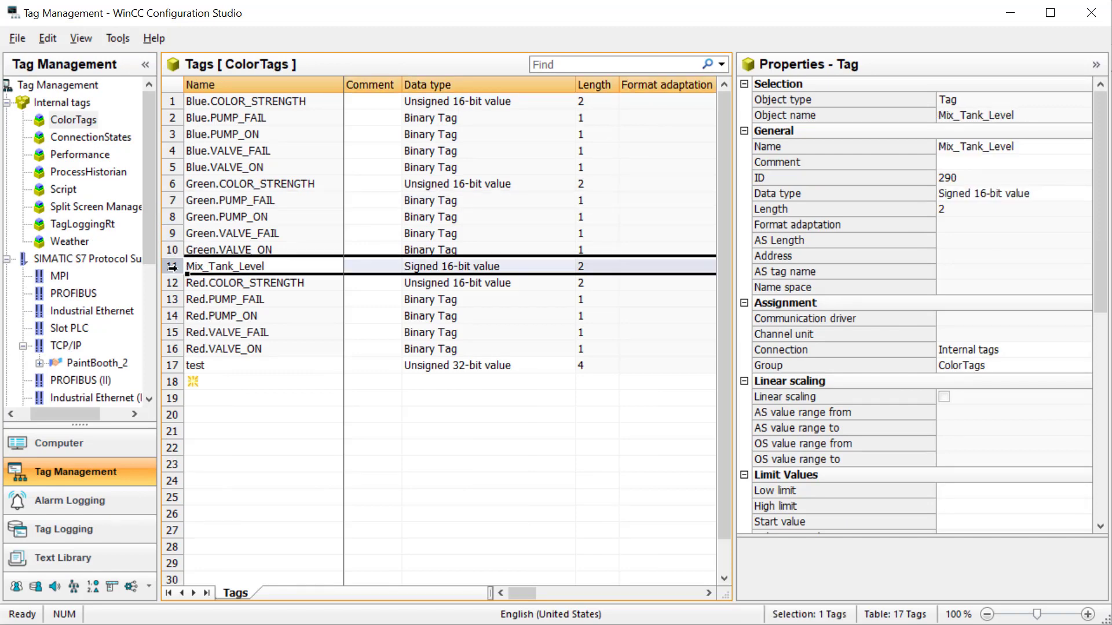
{"action": "left_click", "coordinate": [167, 250]}
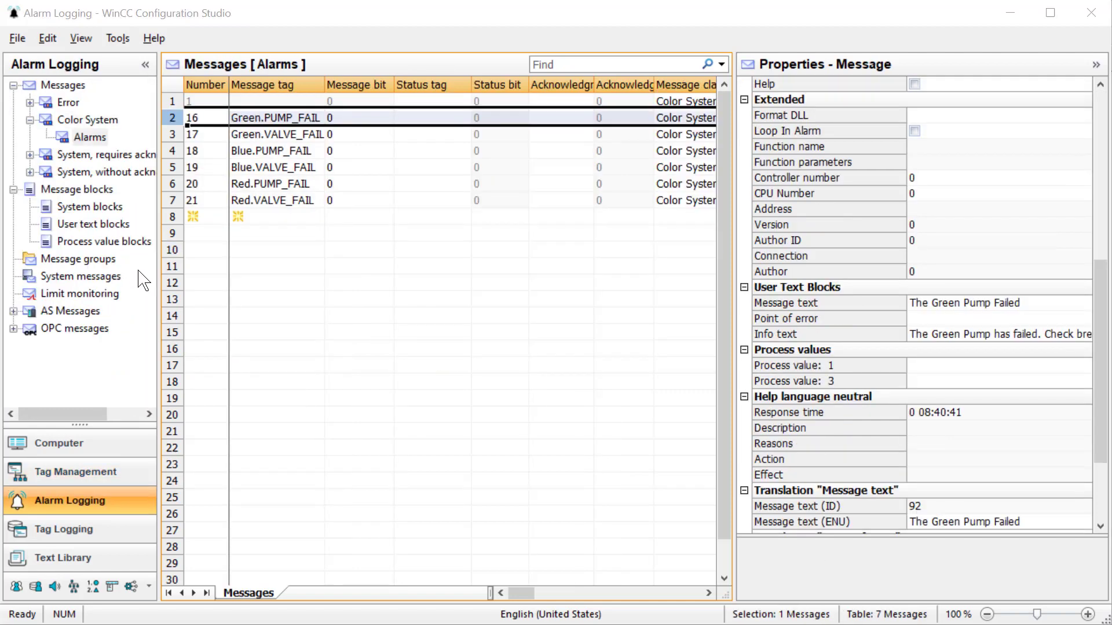
Step: Browse Message blocks, System blocks and User text blocks, ending on the Process value blocks list
{"action": "left_click", "coordinate": [80, 191]}
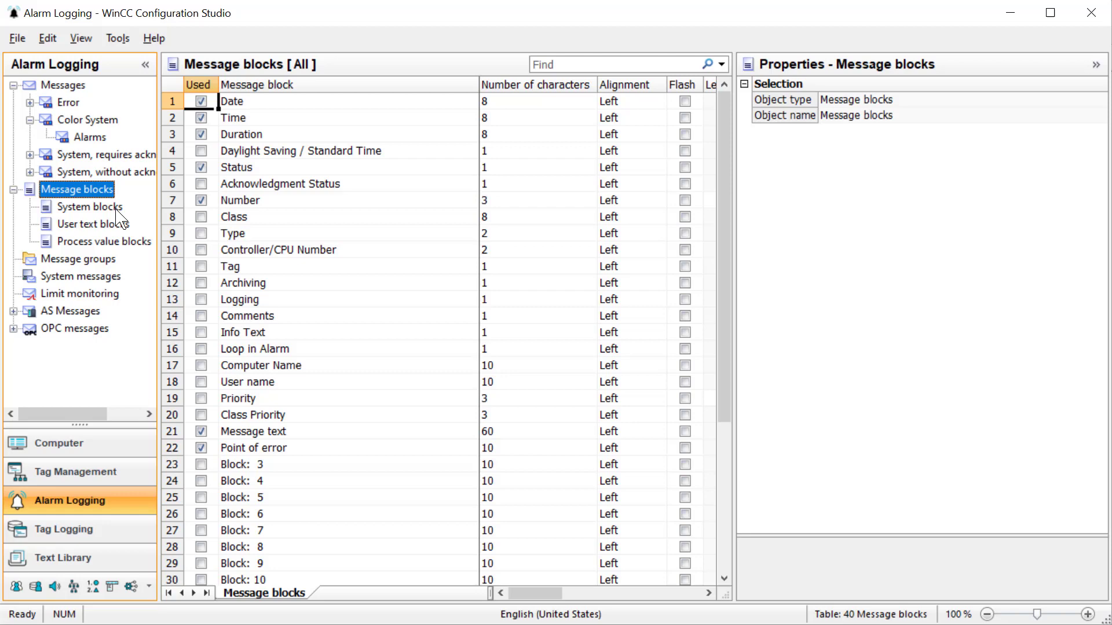
{"action": "left_click", "coordinate": [116, 209]}
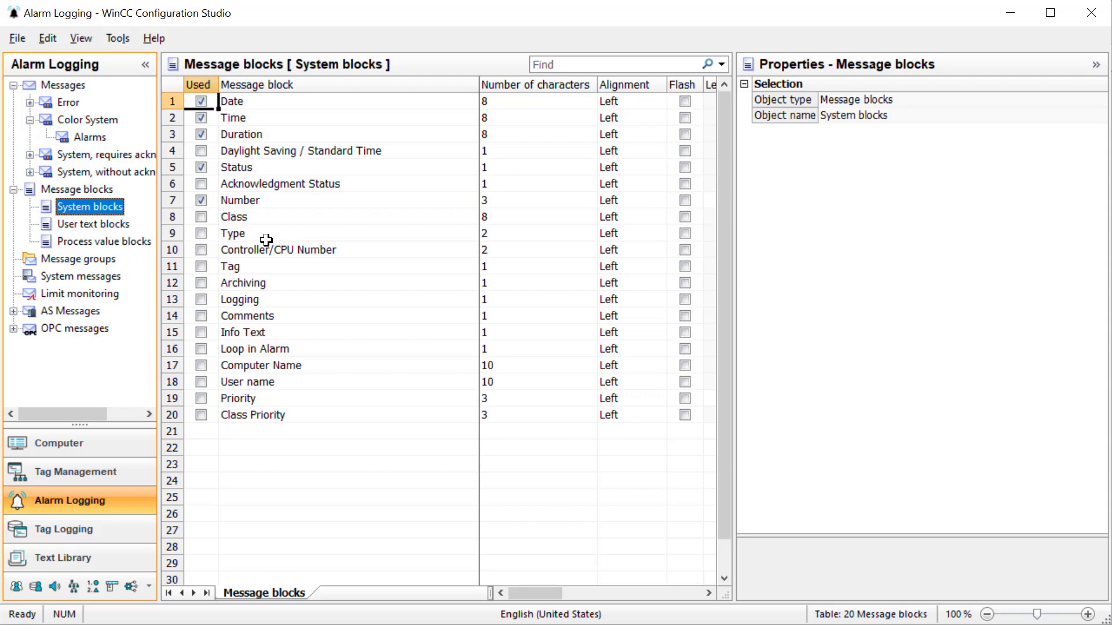
{"action": "left_click", "coordinate": [74, 228]}
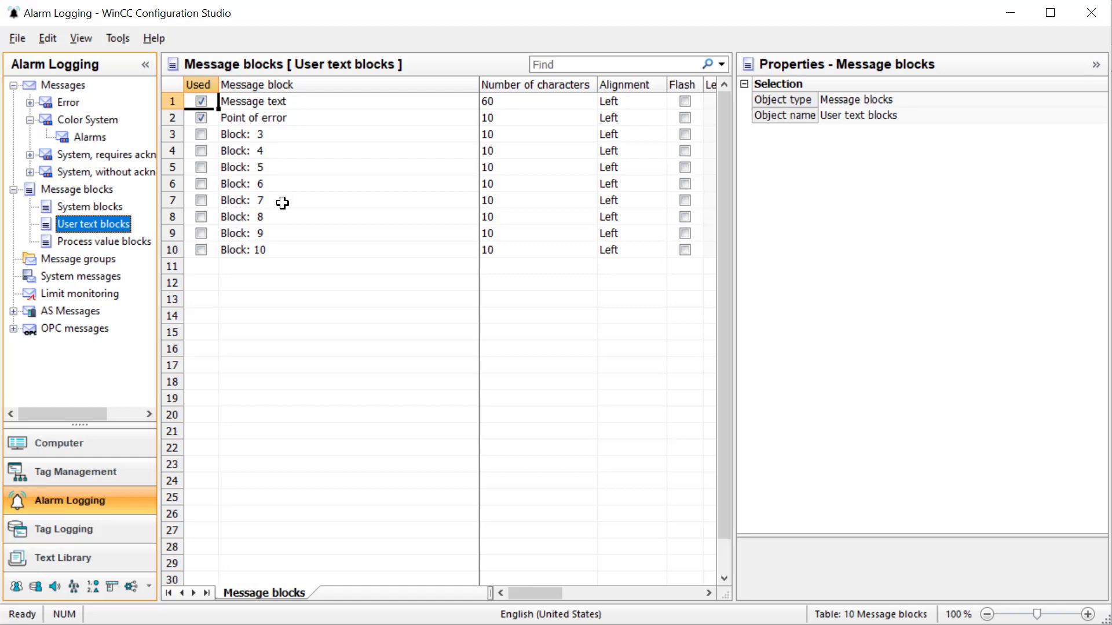
{"action": "left_click", "coordinate": [81, 242]}
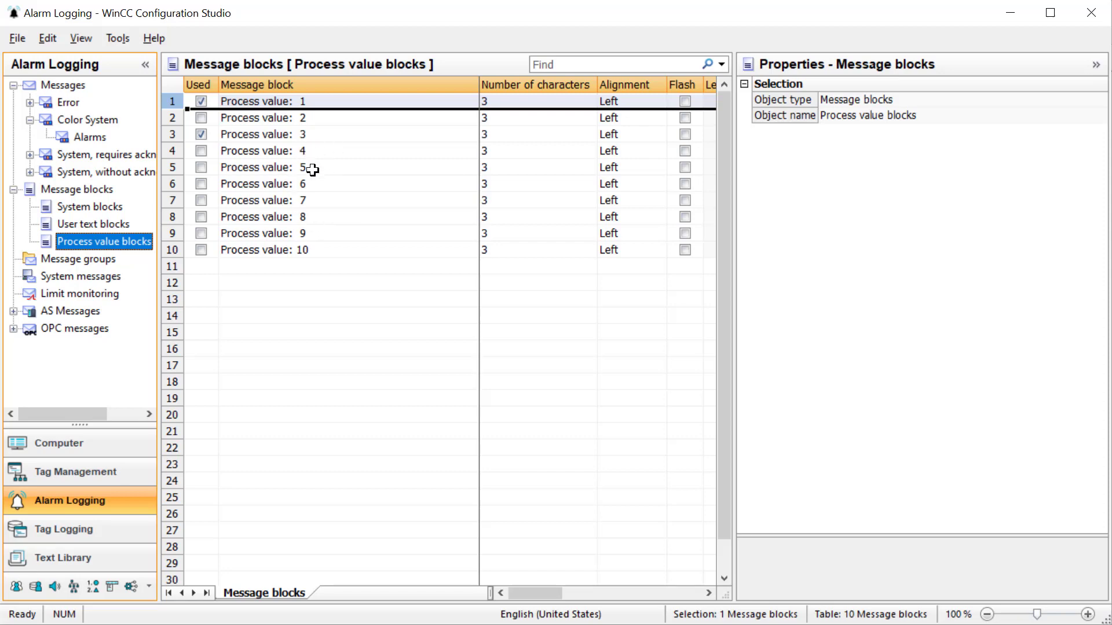
Step: Mark Process value 4 and 5 as used, then return to the Alarms message list
{"action": "left_click", "coordinate": [201, 151]}
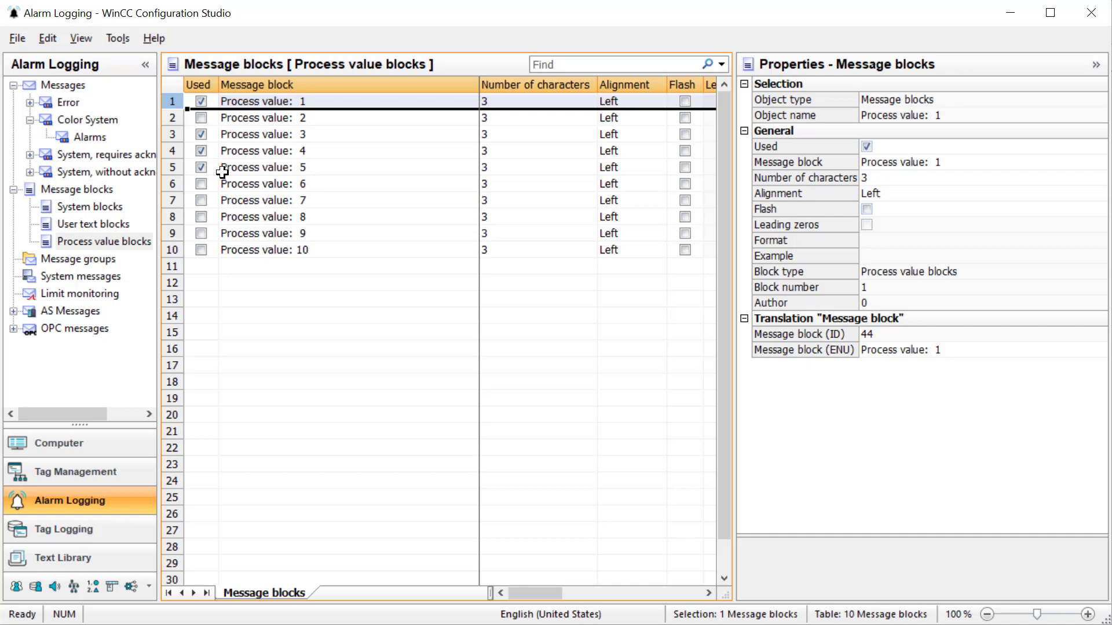
{"action": "left_click", "coordinate": [172, 152]}
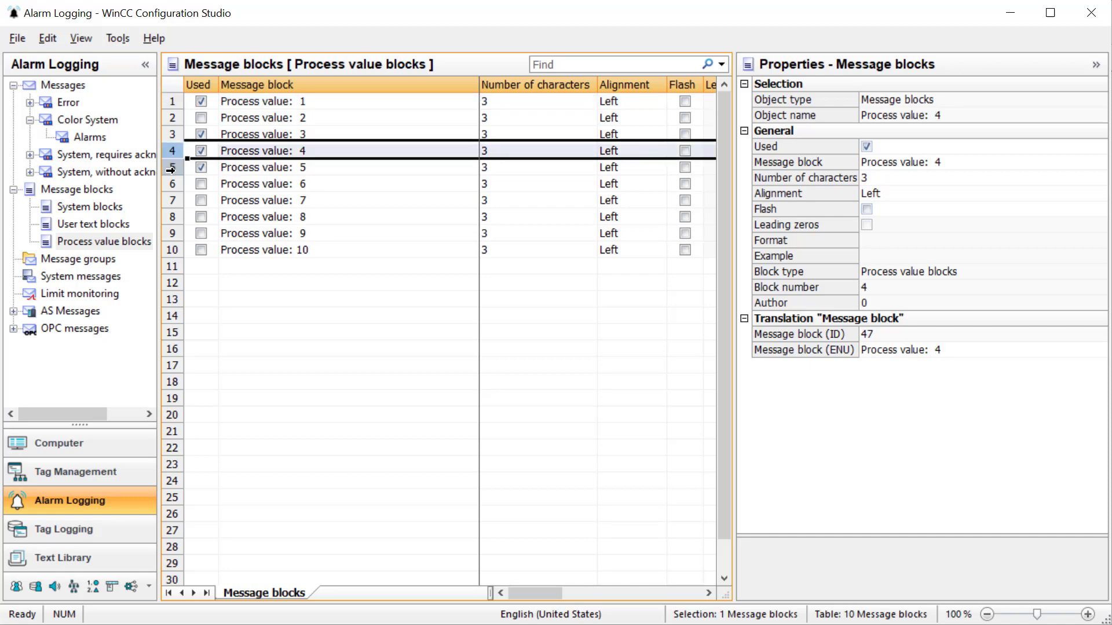
{"action": "left_click", "coordinate": [174, 167]}
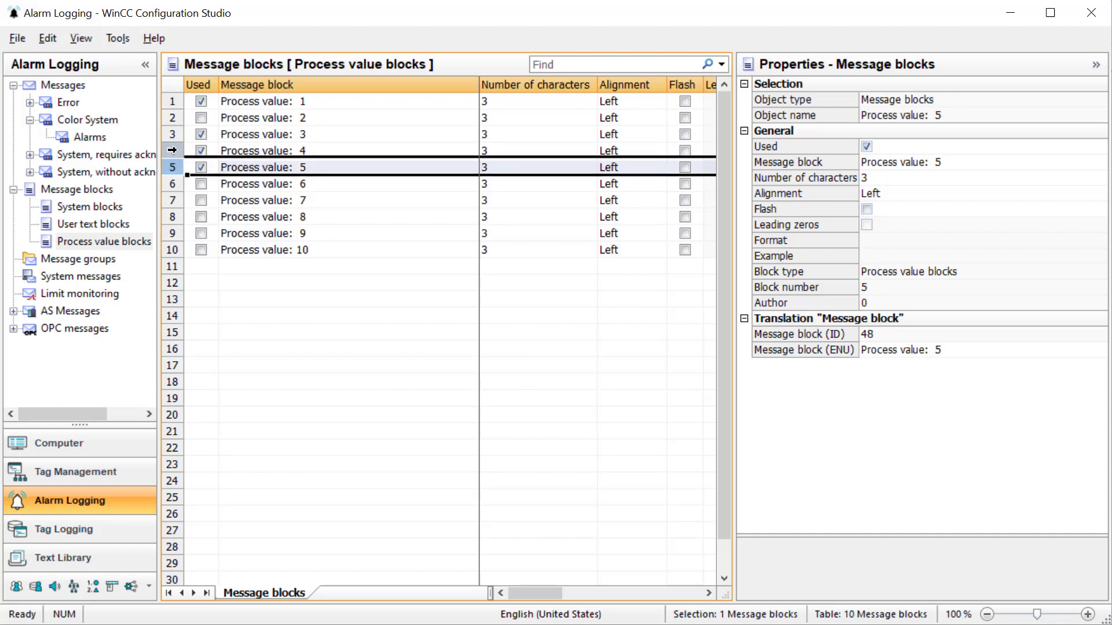
{"action": "left_click", "coordinate": [172, 150]}
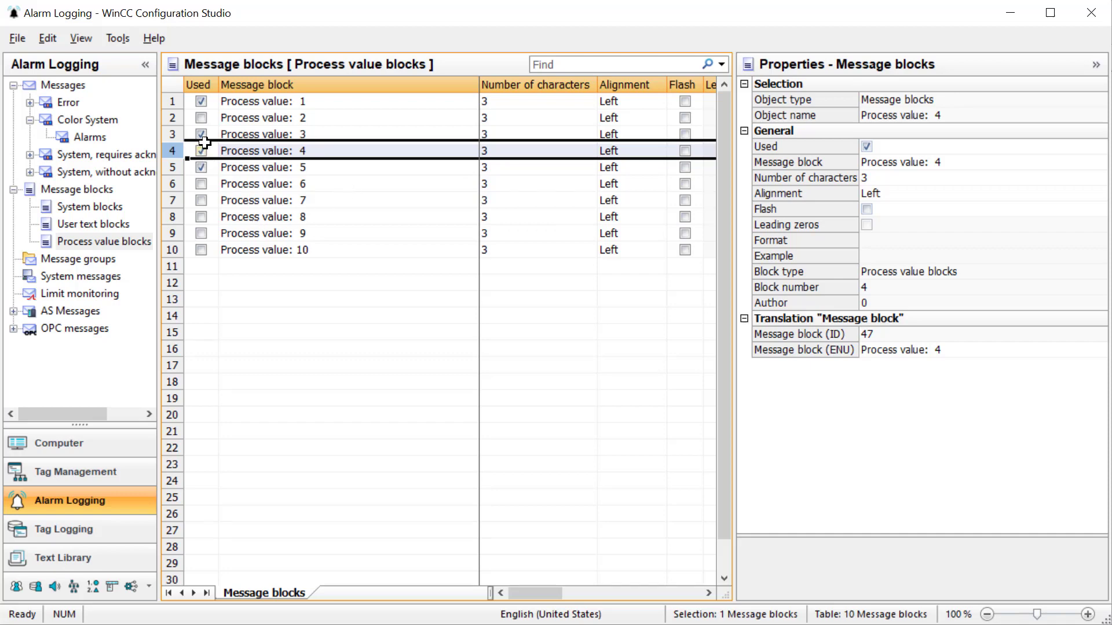
{"action": "left_click", "coordinate": [98, 142]}
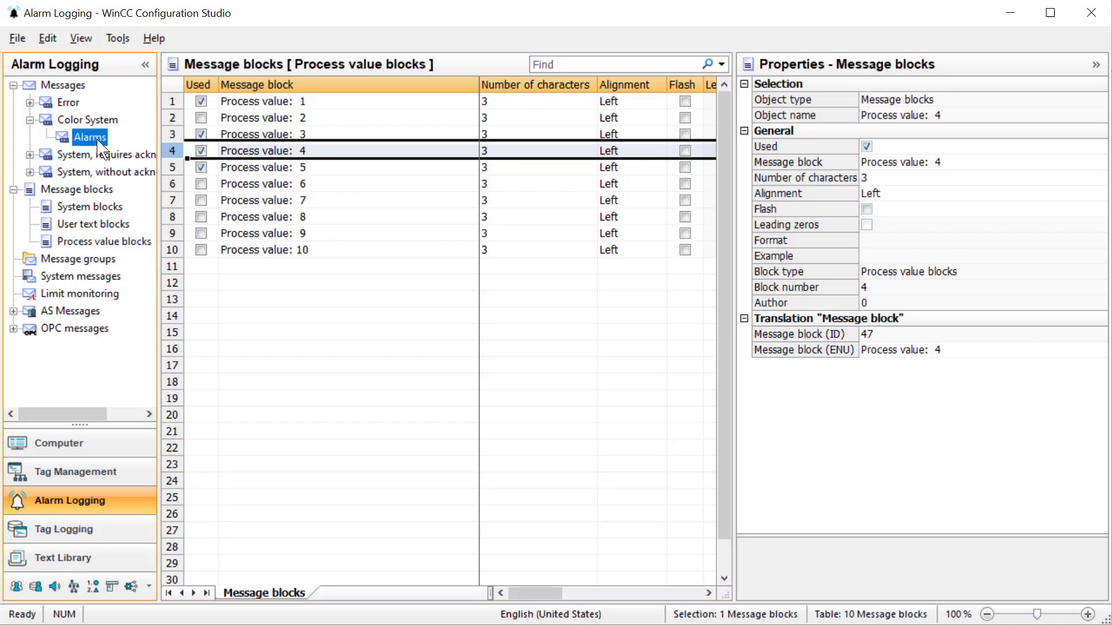
Step: Link Process value 4 of Green.PUMP_FAIL to the ColorTags Mix_Tank_Level tag
{"action": "left_click", "coordinate": [172, 118]}
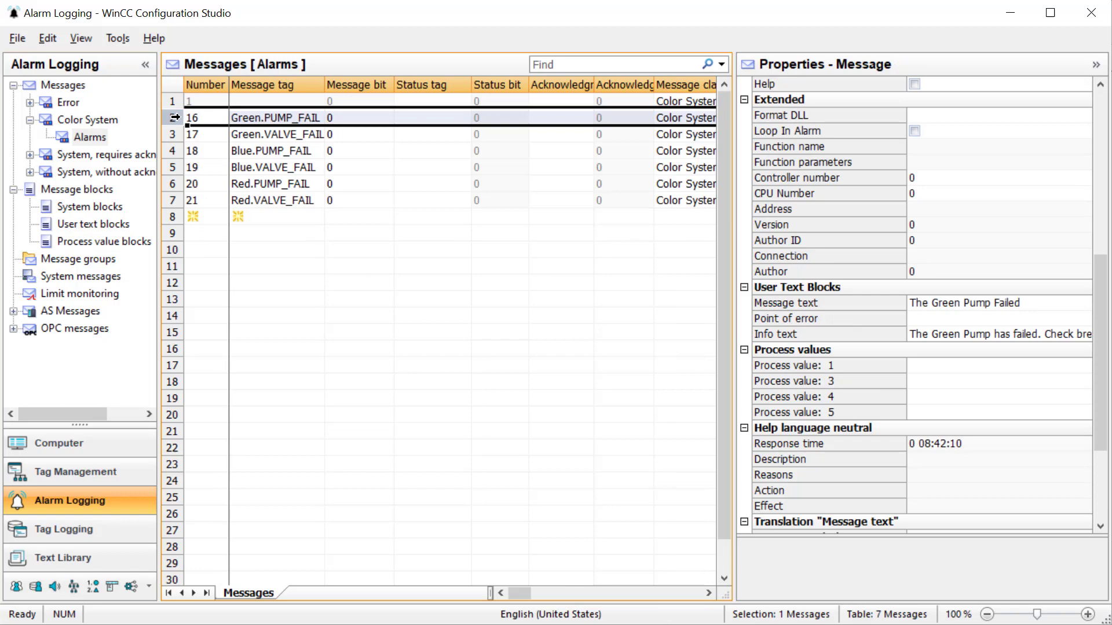
{"action": "scroll", "coordinate": [917, 388], "scroll_direction": "down", "scroll_amount": 3}
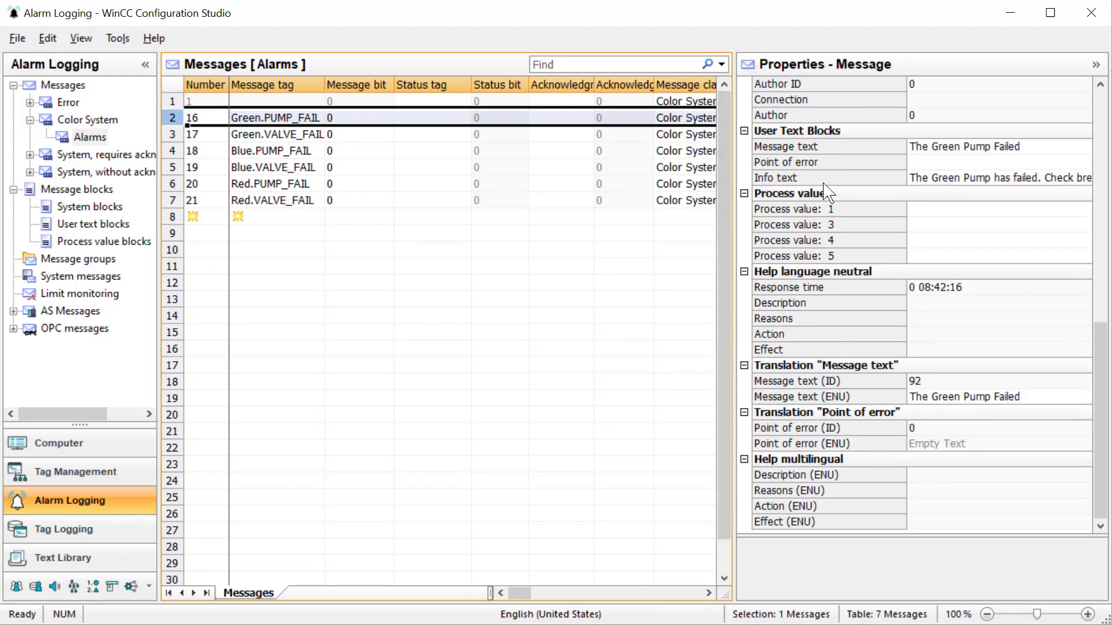
{"action": "left_click", "coordinate": [832, 243]}
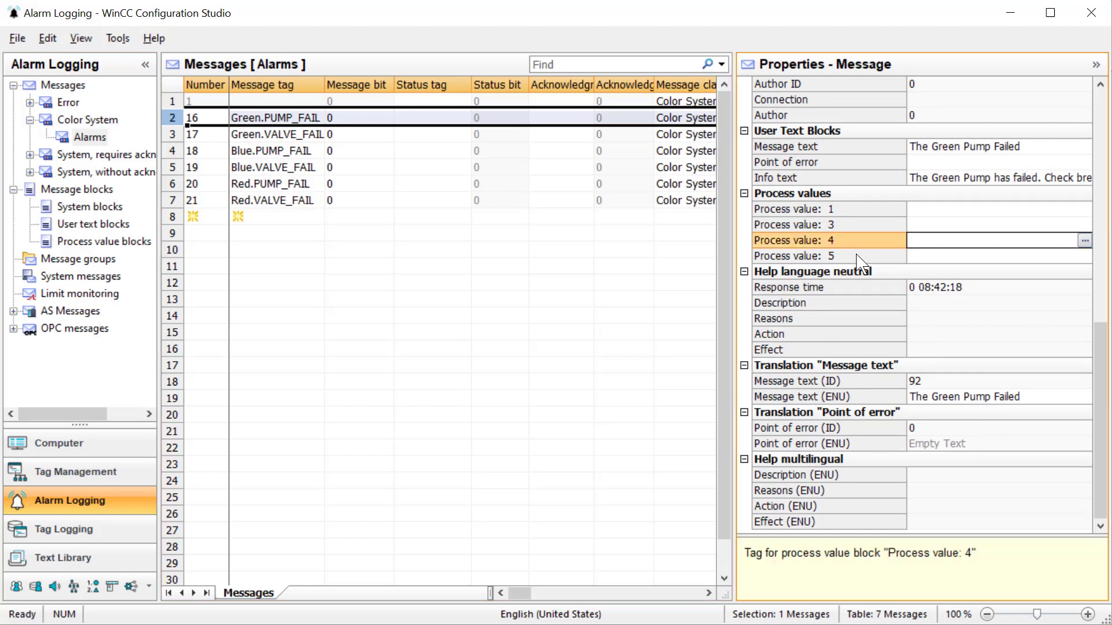
{"action": "left_click", "coordinate": [1084, 241]}
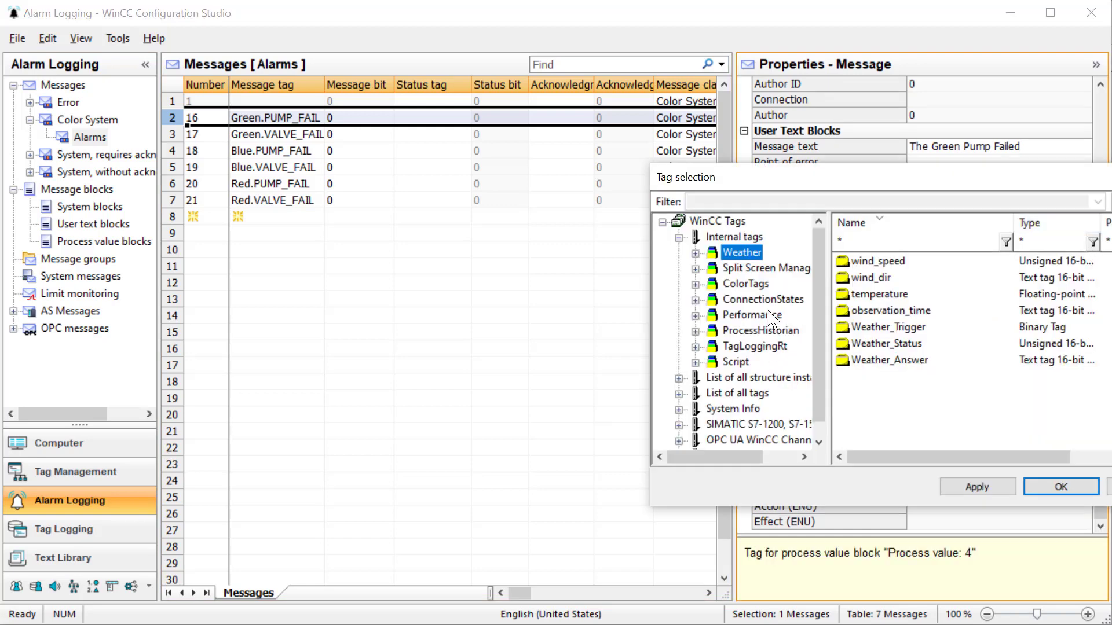
{"action": "left_click", "coordinate": [752, 284]}
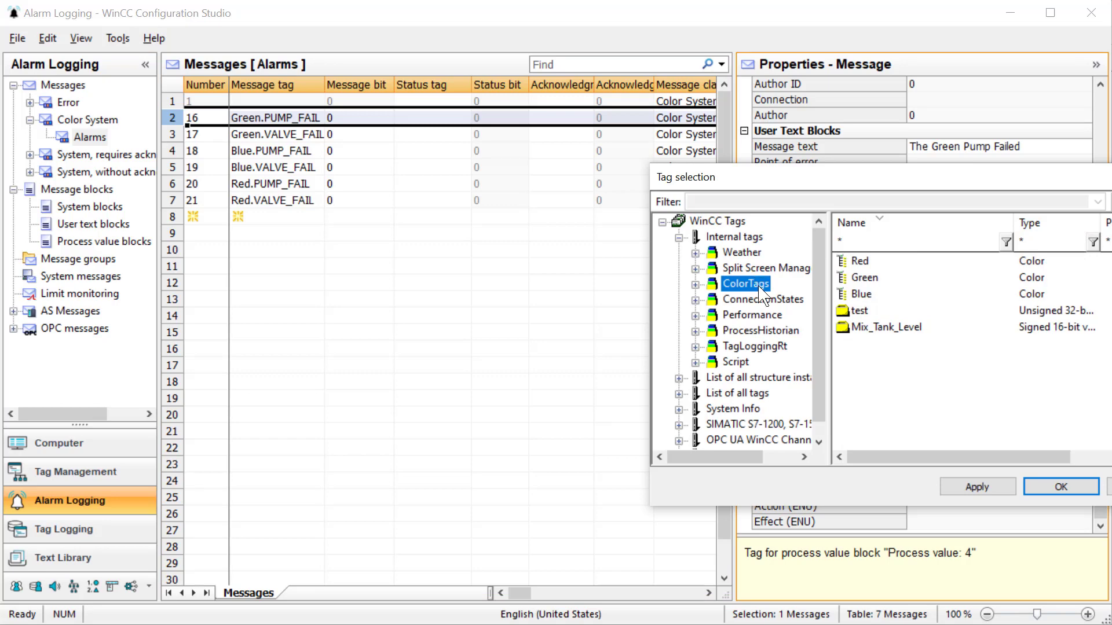
{"action": "left_click", "coordinate": [861, 329]}
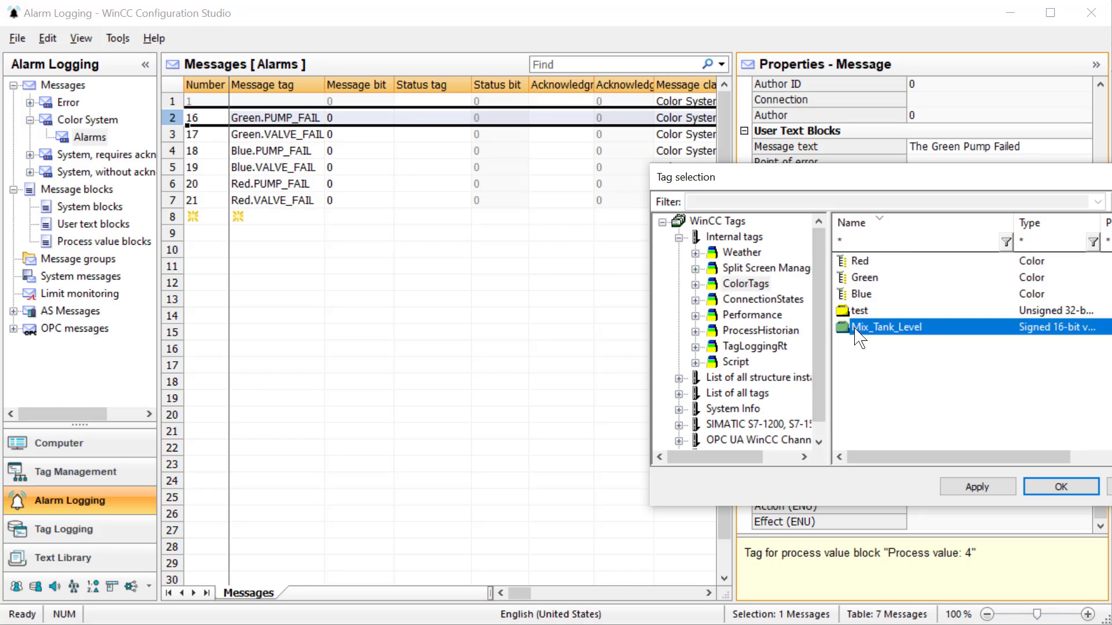
{"action": "left_click", "coordinate": [1054, 488]}
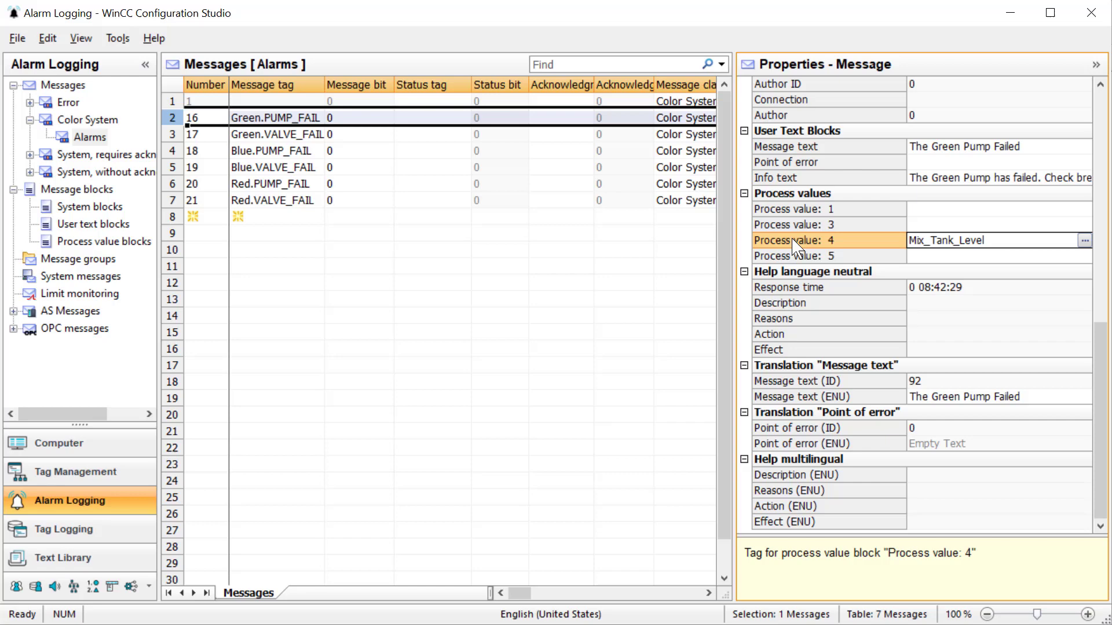
Step: Link Process value 5 to the Green.VALVE_ON tag and review both assignments
{"action": "left_click", "coordinate": [790, 255]}
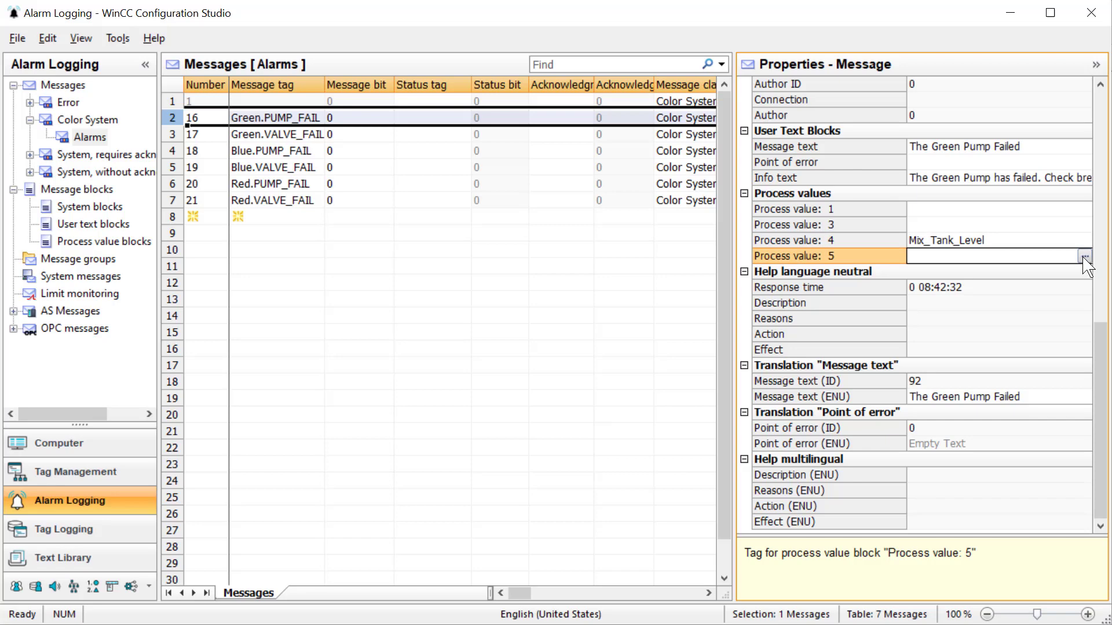
{"action": "left_click", "coordinate": [1084, 256]}
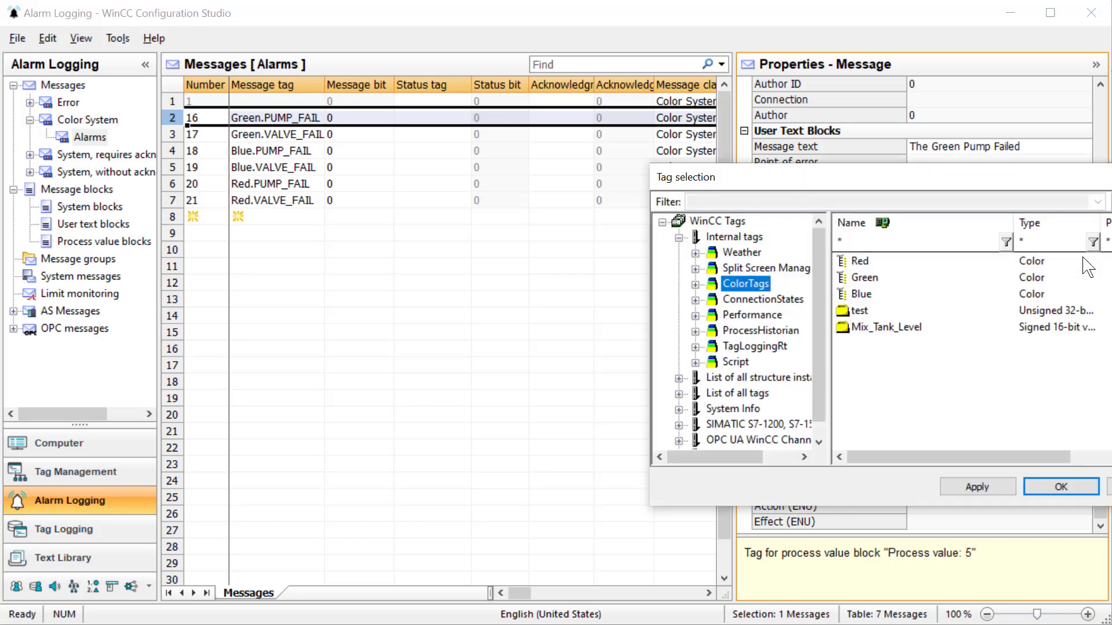
{"action": "double_click", "coordinate": [864, 282]}
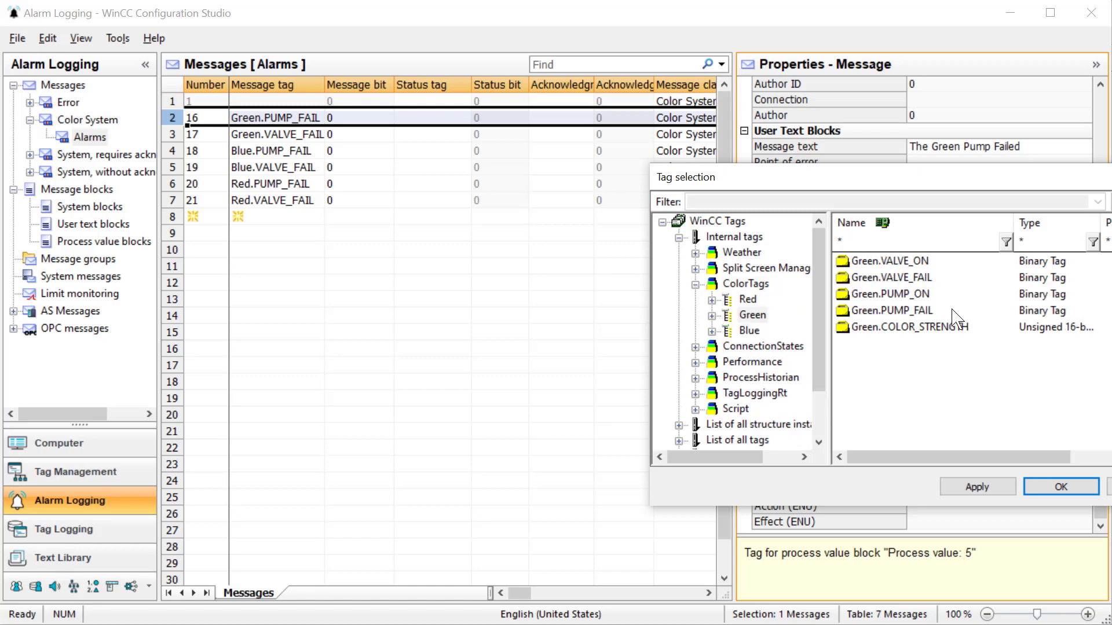
{"action": "left_click", "coordinate": [902, 261]}
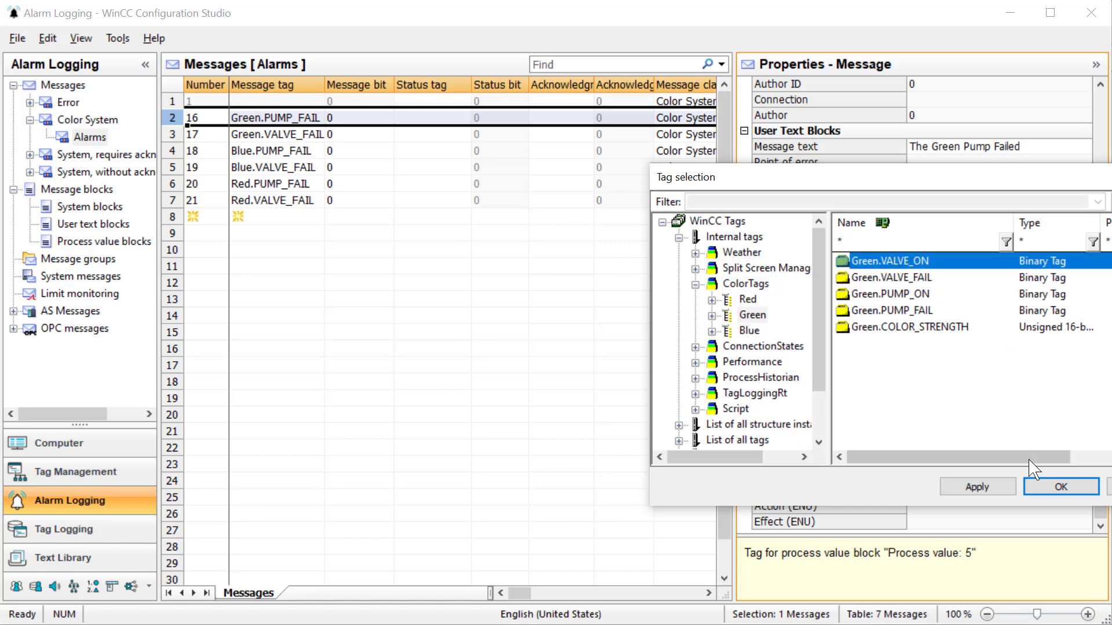
{"action": "left_click", "coordinate": [1037, 489]}
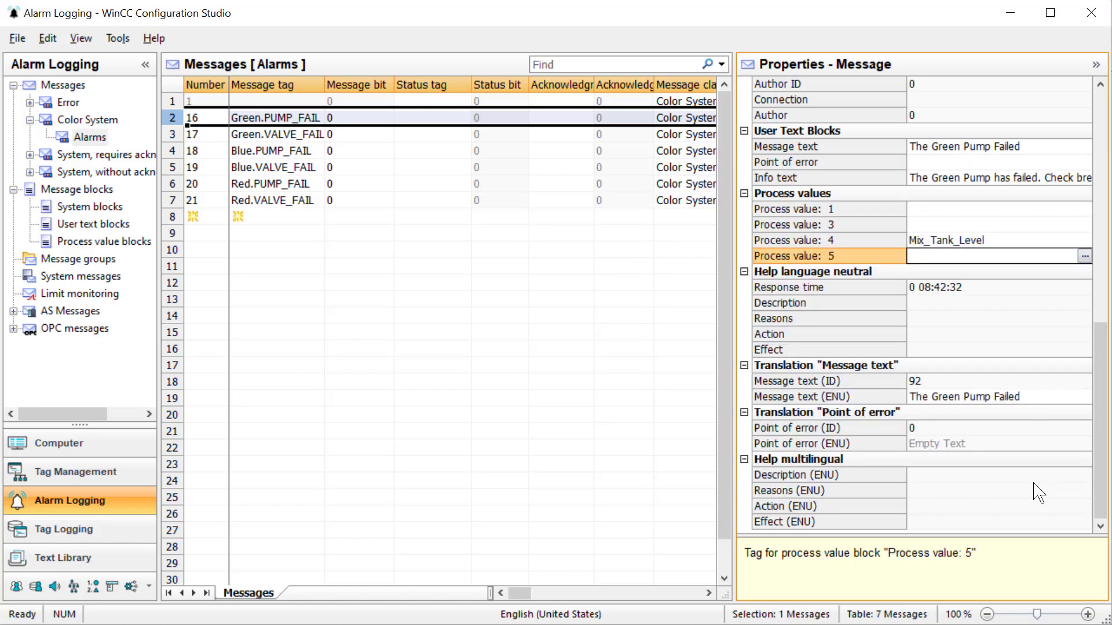
{"action": "left_click", "coordinate": [891, 239]}
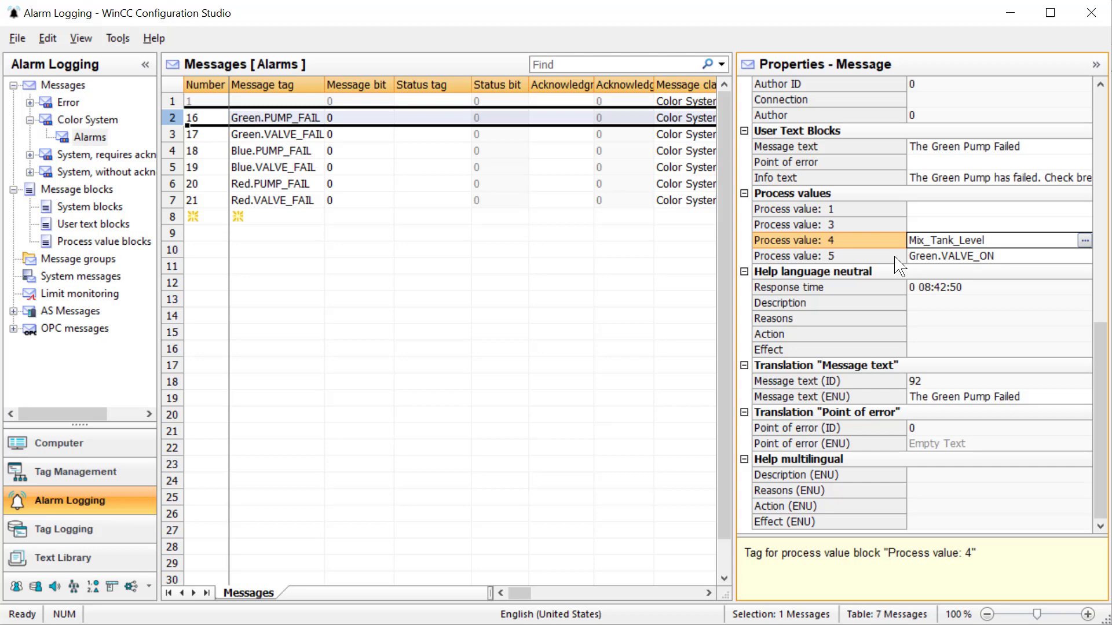
{"action": "left_click", "coordinate": [895, 256]}
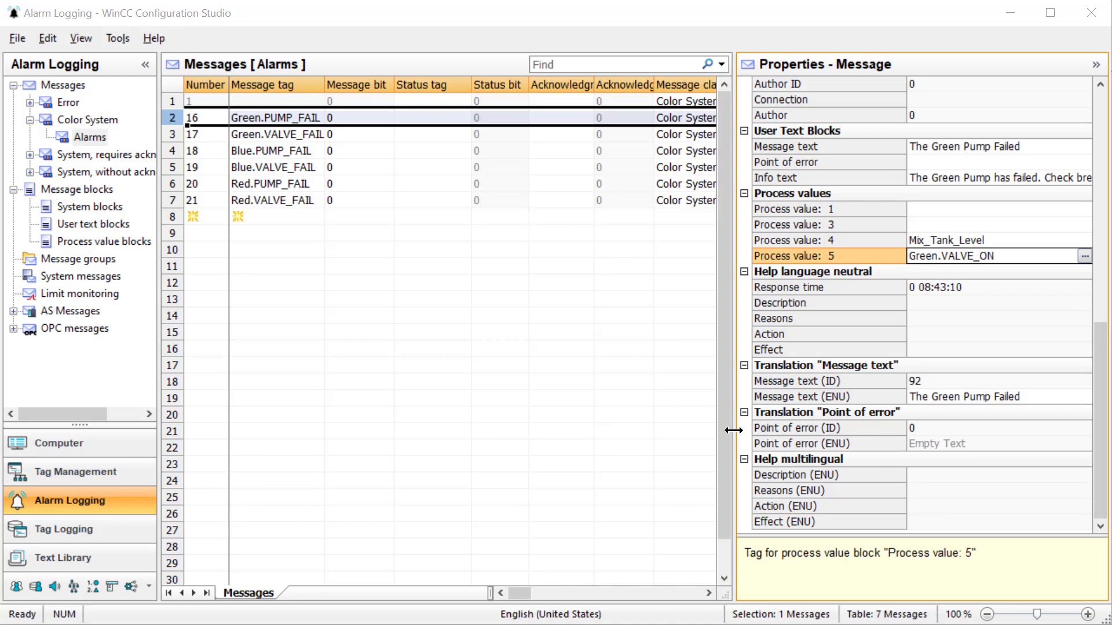
Step: Widen the Messages table and select the 'The Green Pump Failed' message text cell
{"action": "left_click_drag", "start_coordinate": [733, 430], "coordinate": [794, 427]}
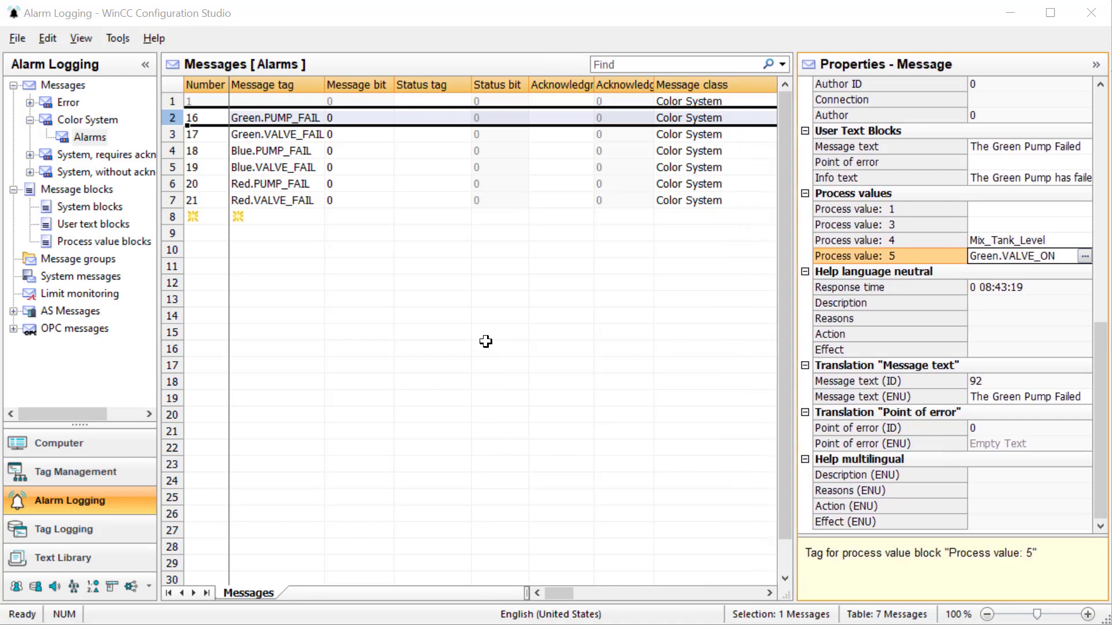
{"action": "left_click_drag", "start_coordinate": [160, 346], "coordinate": [128, 342]}
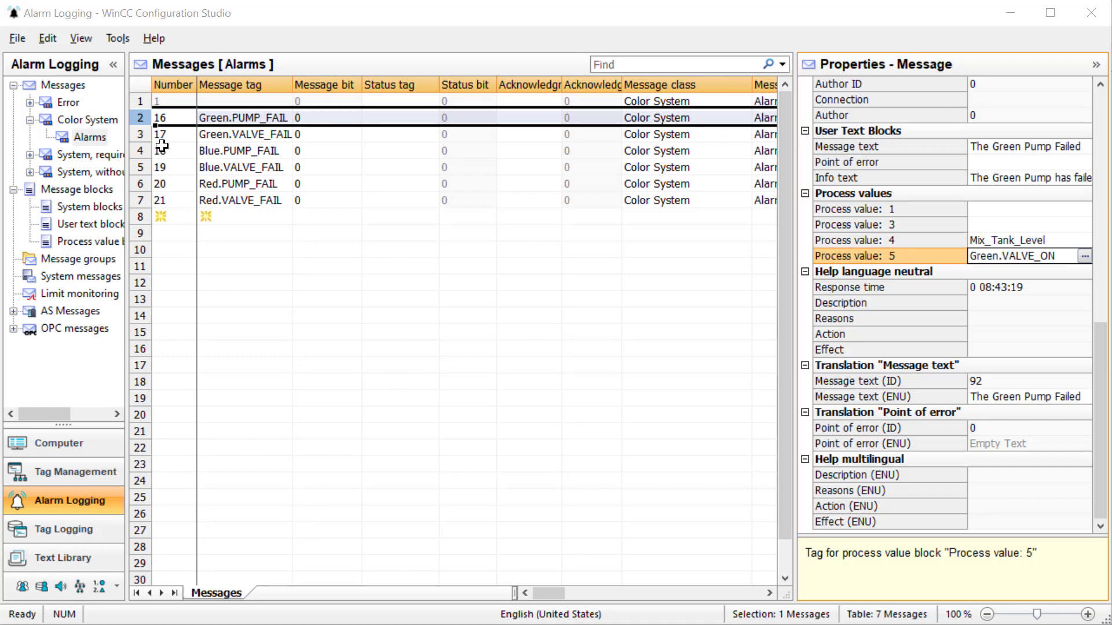
{"action": "left_click", "coordinate": [139, 119]}
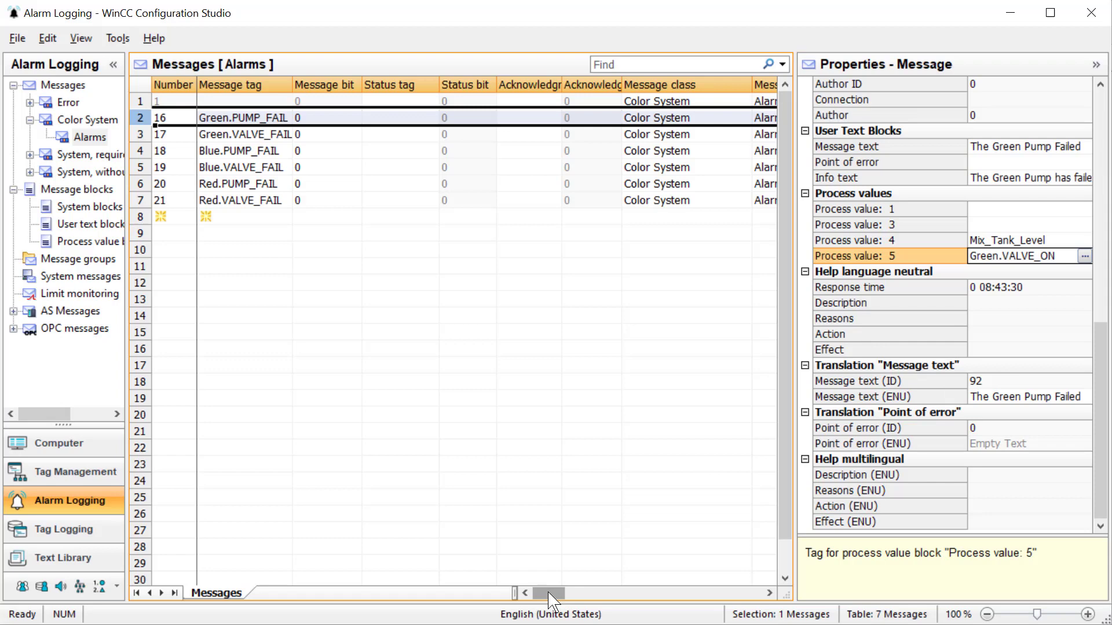
{"action": "left_click_drag", "start_coordinate": [548, 593], "coordinate": [588, 605]}
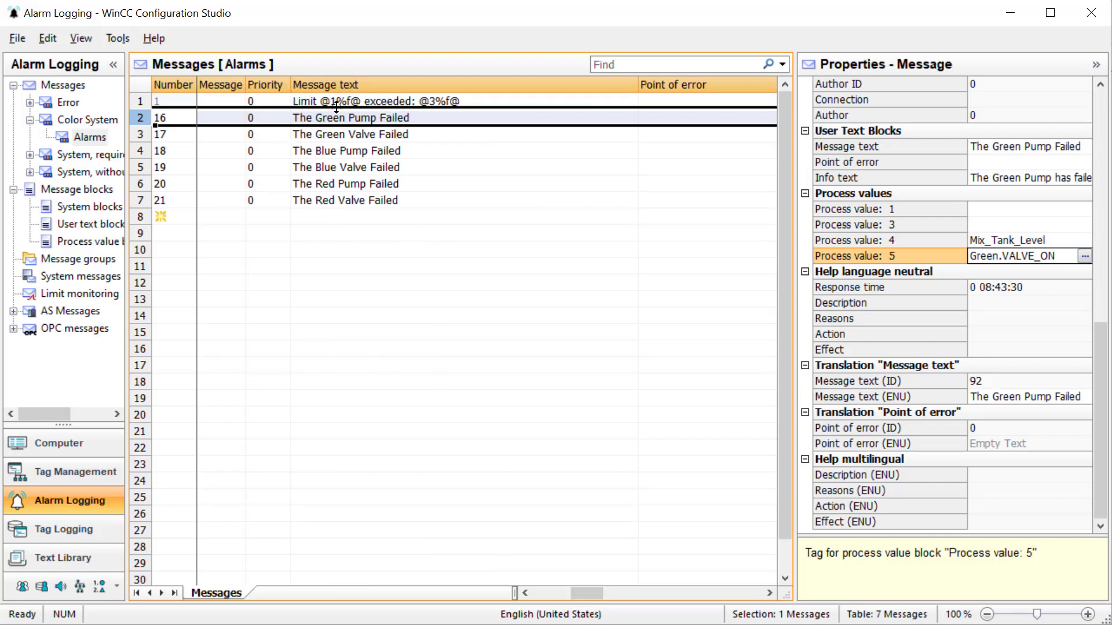
{"action": "left_click", "coordinate": [406, 118]}
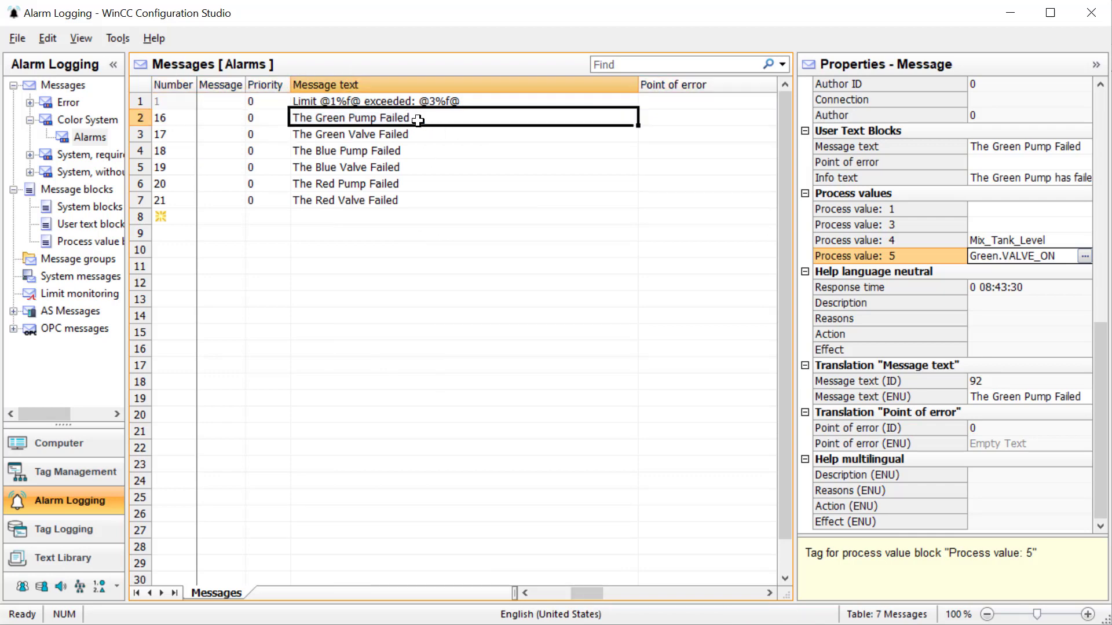
Step: Edit 'The Green Pump Failed' text, choosing Process value: 4 as Fixed Point Number (decimal)
{"action": "right_click", "coordinate": [436, 118]}
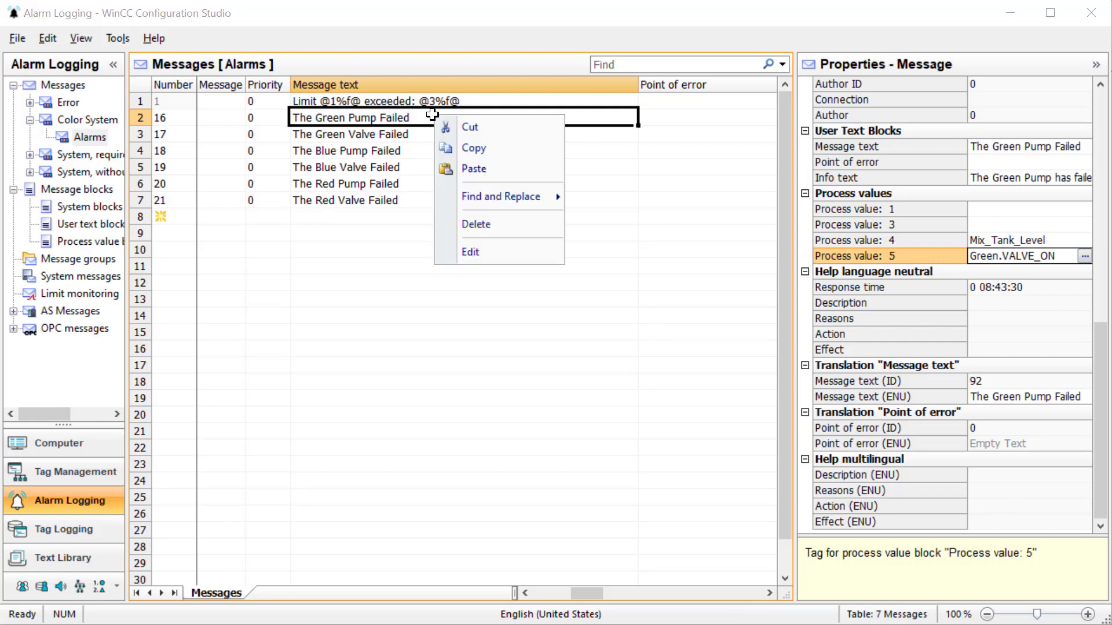
{"action": "left_click", "coordinate": [465, 259]}
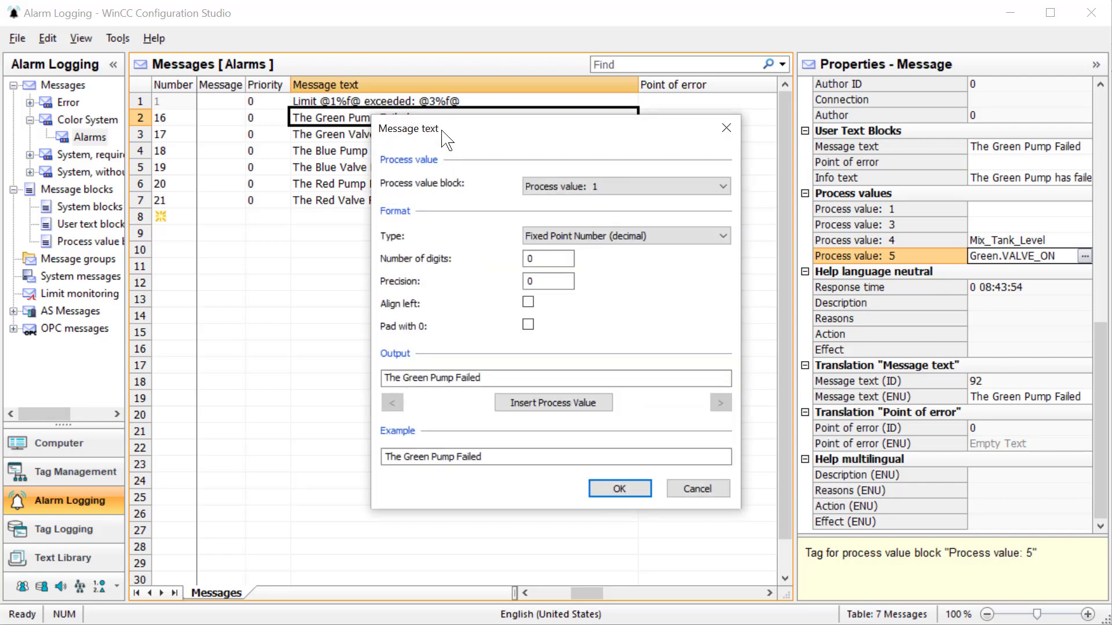
{"action": "left_click_drag", "start_coordinate": [445, 139], "coordinate": [615, 172]}
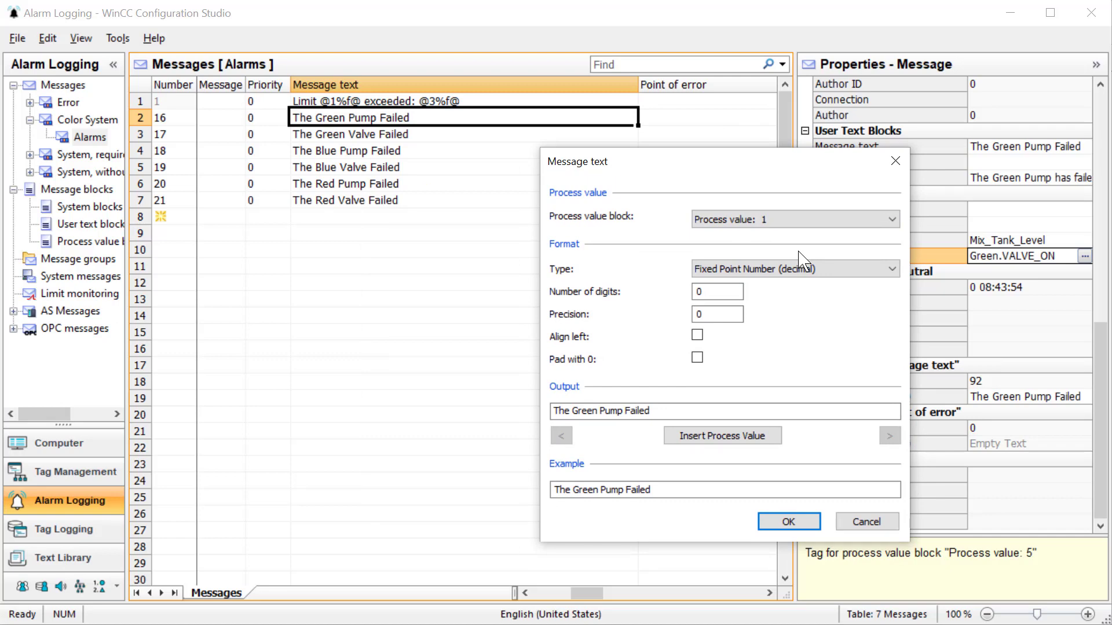
{"action": "left_click", "coordinate": [794, 223]}
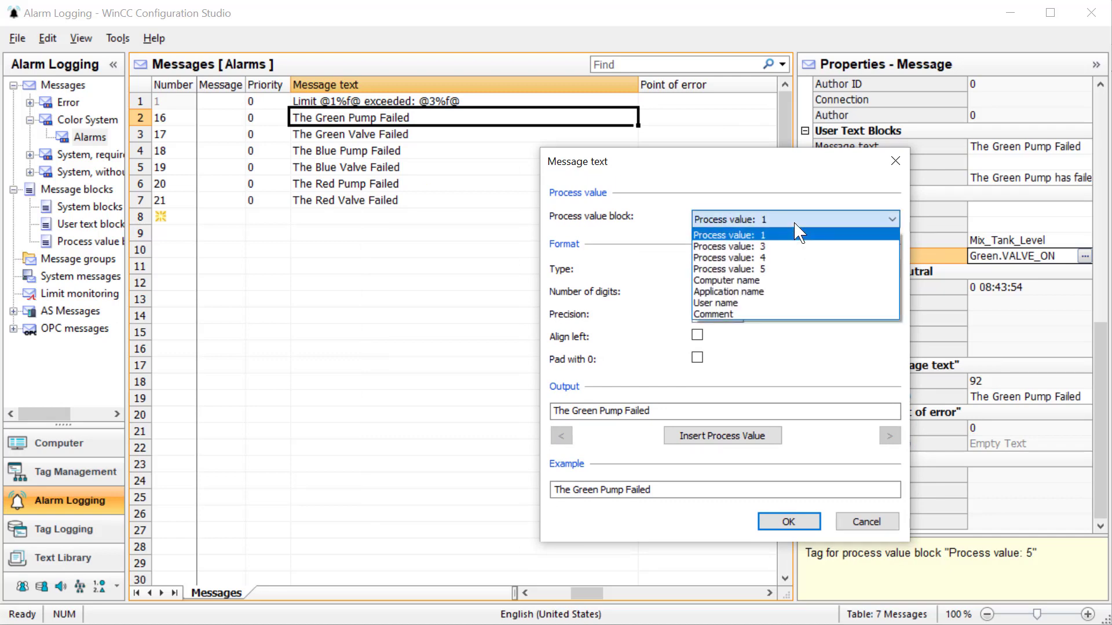
{"action": "left_click", "coordinate": [792, 268]}
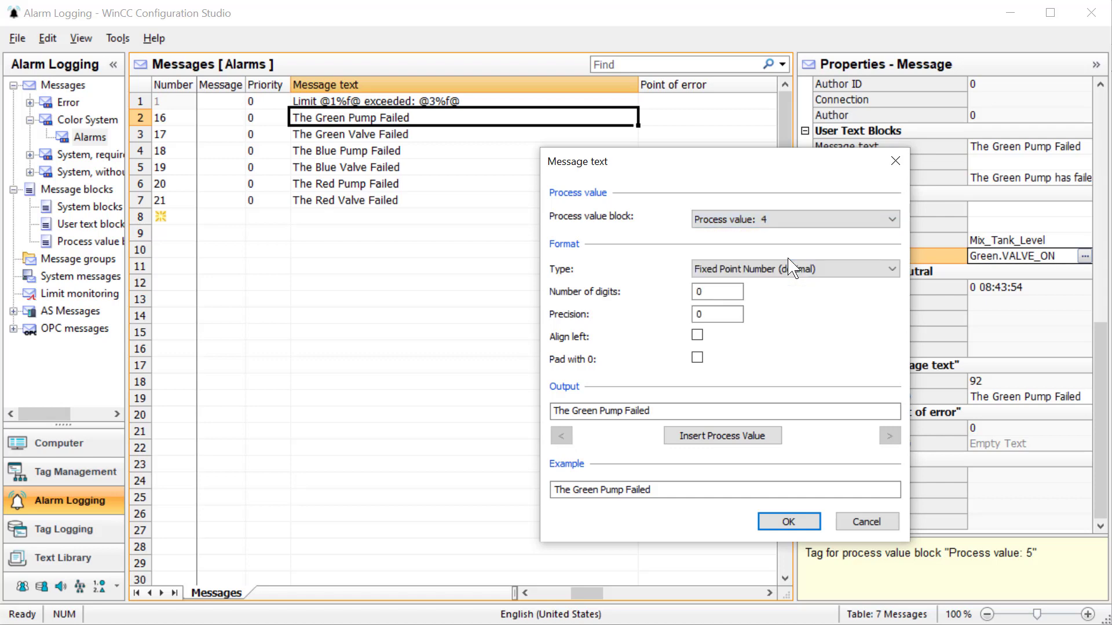
{"action": "left_click", "coordinate": [871, 272]}
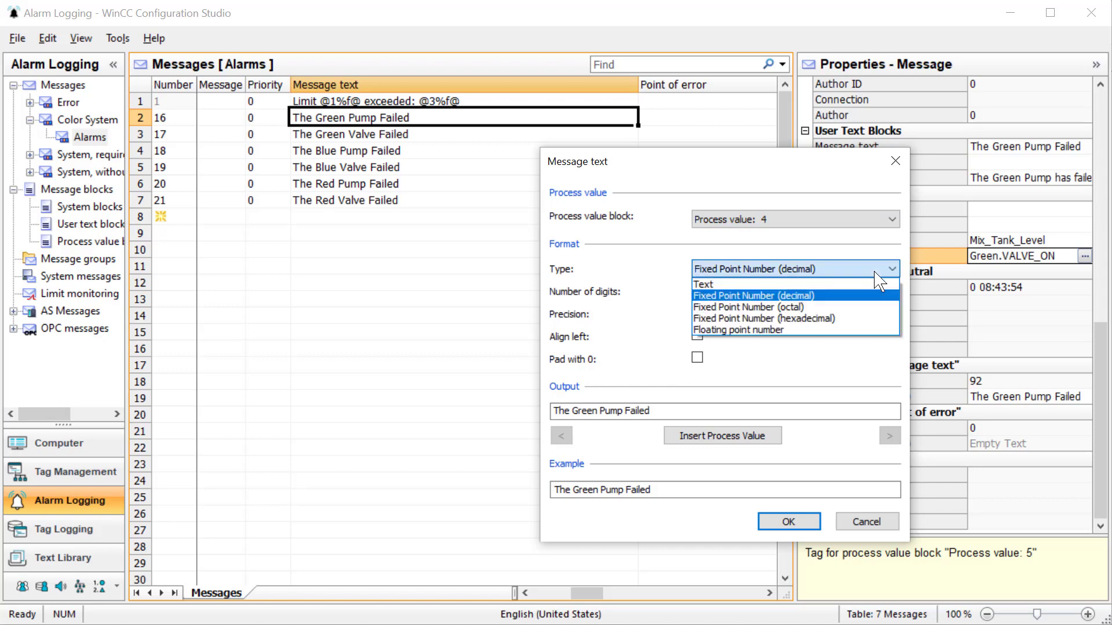
{"action": "left_click", "coordinate": [712, 294]}
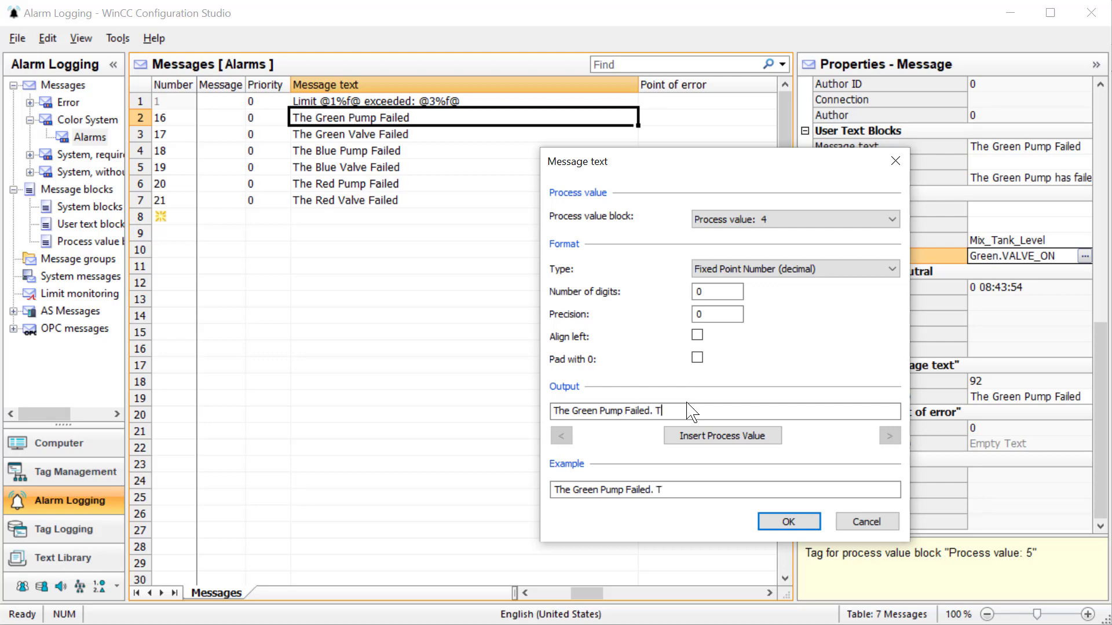
Step: Append '. Tank Level =' and insert the @4%d@ placeholder, then inspect the token
{"action": "type", "text": "ank Level ="}
{"action": "left_click", "coordinate": [728, 447]}
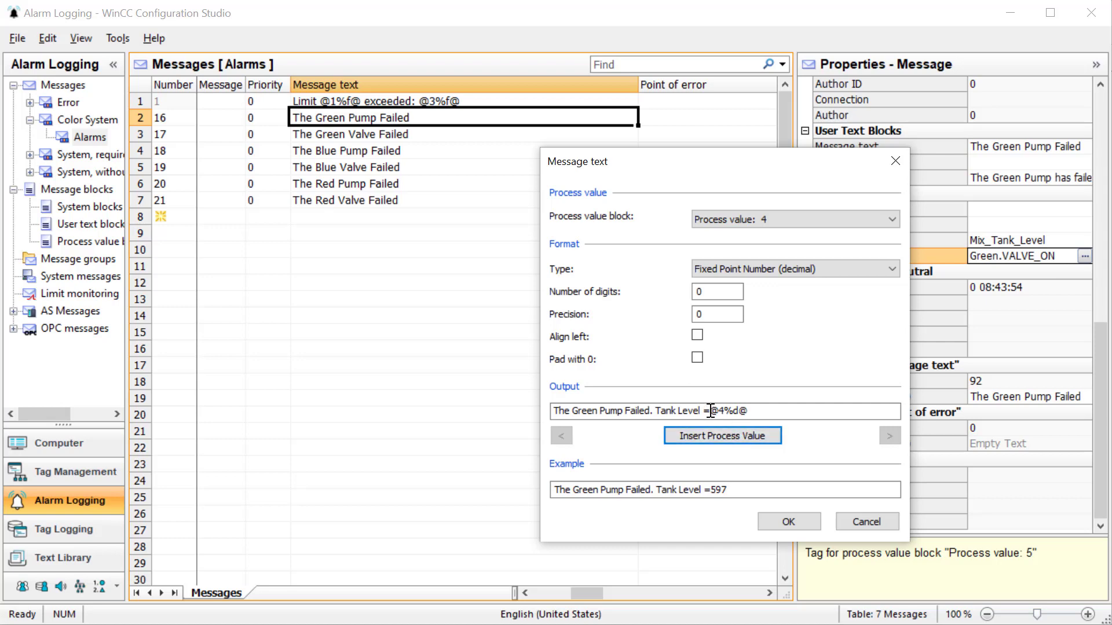
{"action": "left_click_drag", "start_coordinate": [711, 411], "coordinate": [751, 410]}
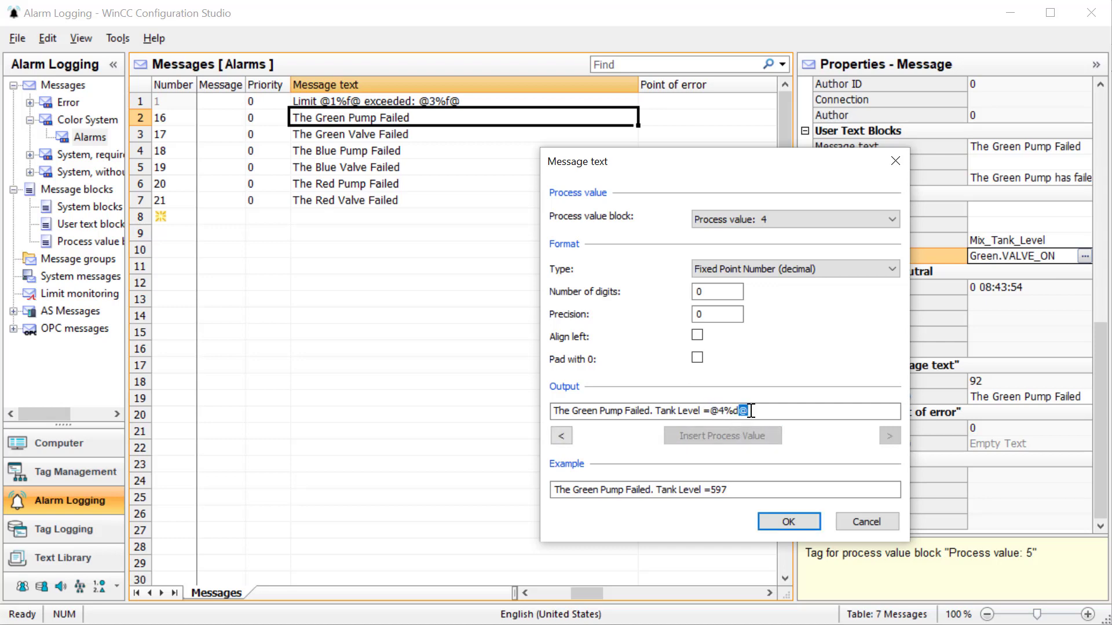
{"action": "left_click", "coordinate": [724, 411]}
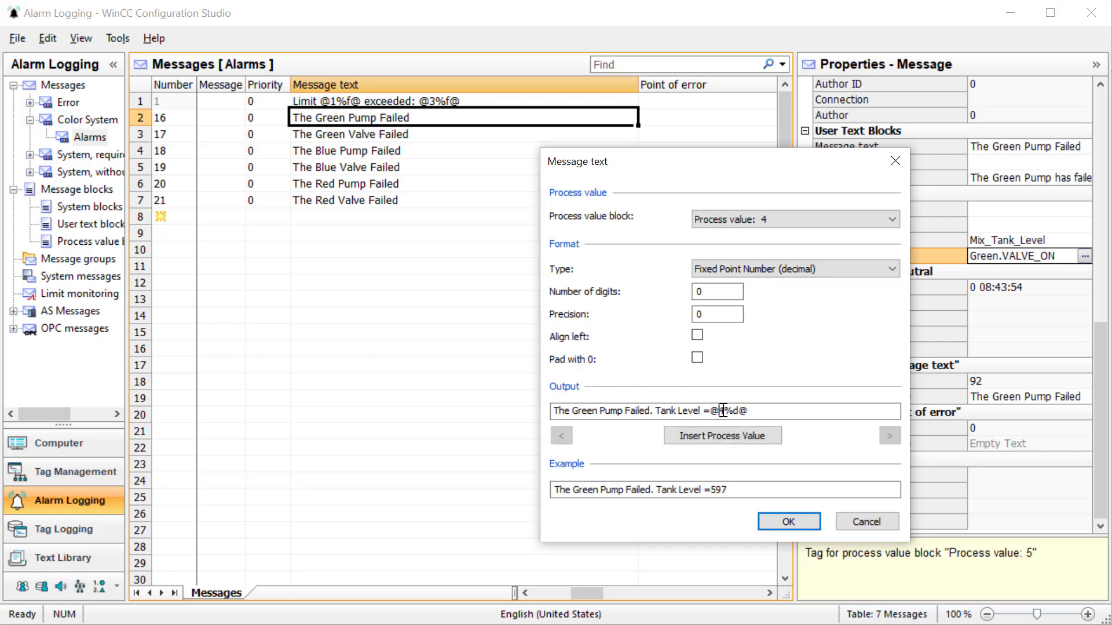
{"action": "left_click_drag", "start_coordinate": [711, 410], "coordinate": [748, 410]}
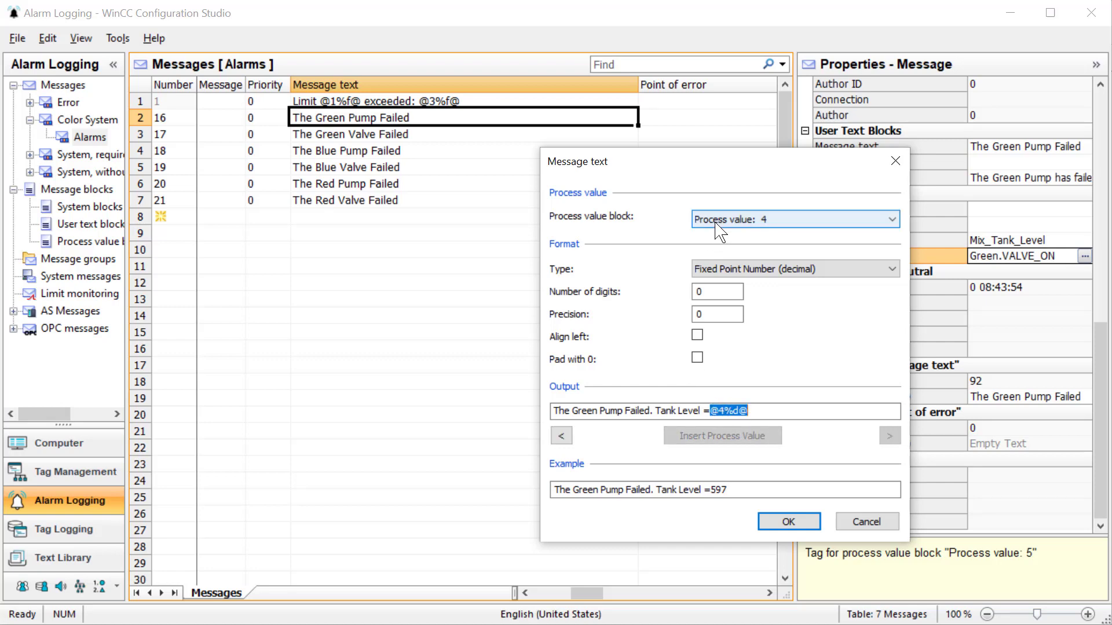
{"action": "left_click", "coordinate": [724, 411]}
{"action": "left_click_drag", "start_coordinate": [724, 410], "coordinate": [736, 410]}
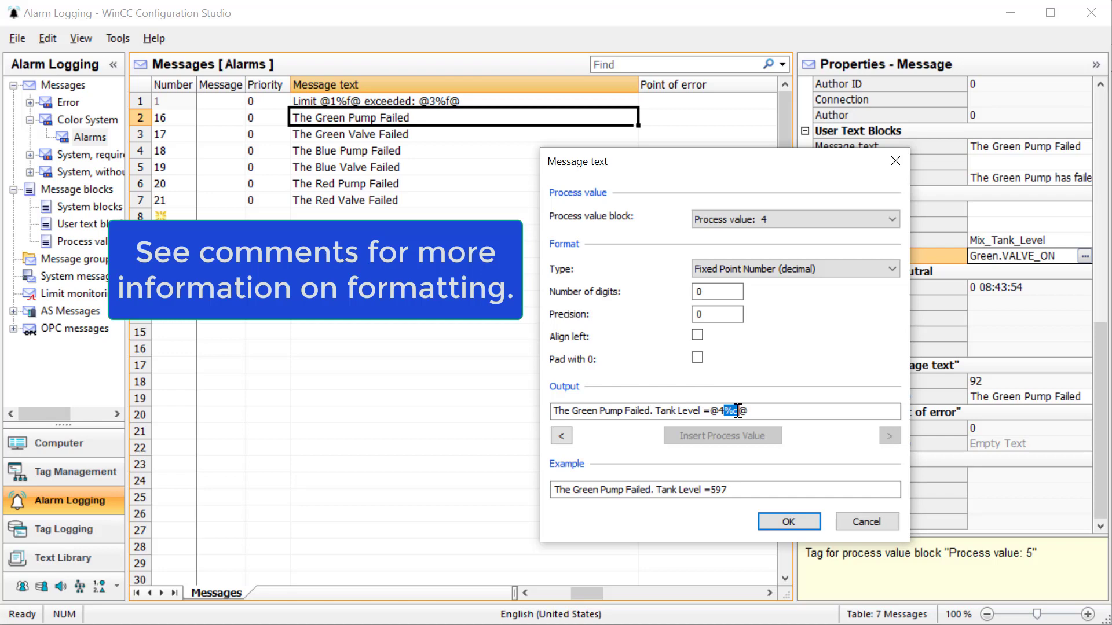
{"action": "left_click_drag", "start_coordinate": [737, 412], "coordinate": [748, 412]}
{"action": "left_click", "coordinate": [749, 412]}
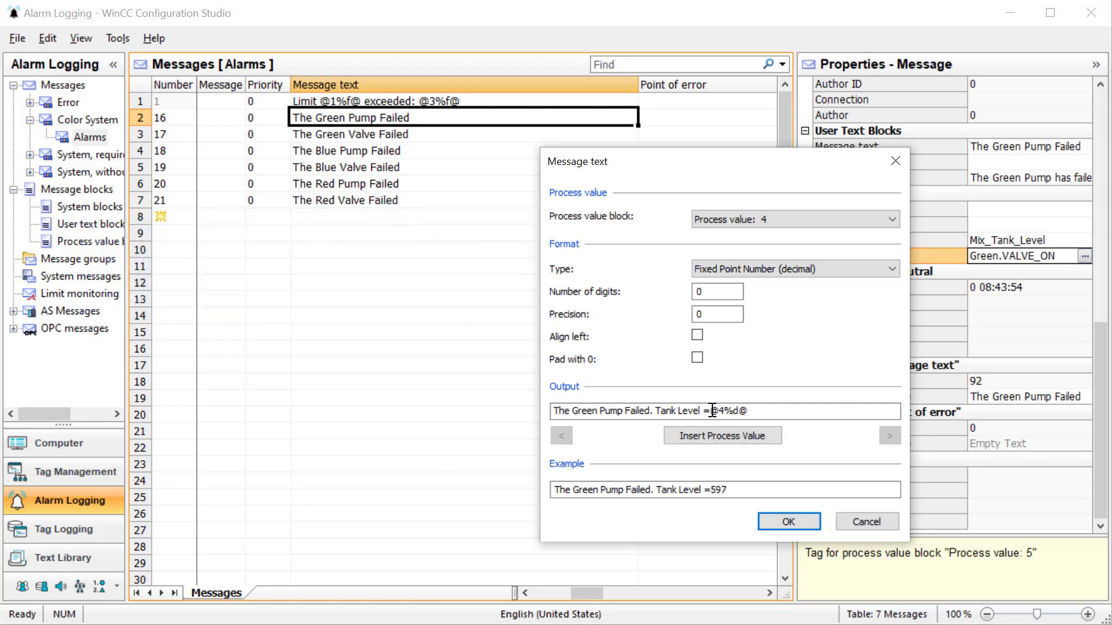
{"action": "left_click", "coordinate": [721, 411]}
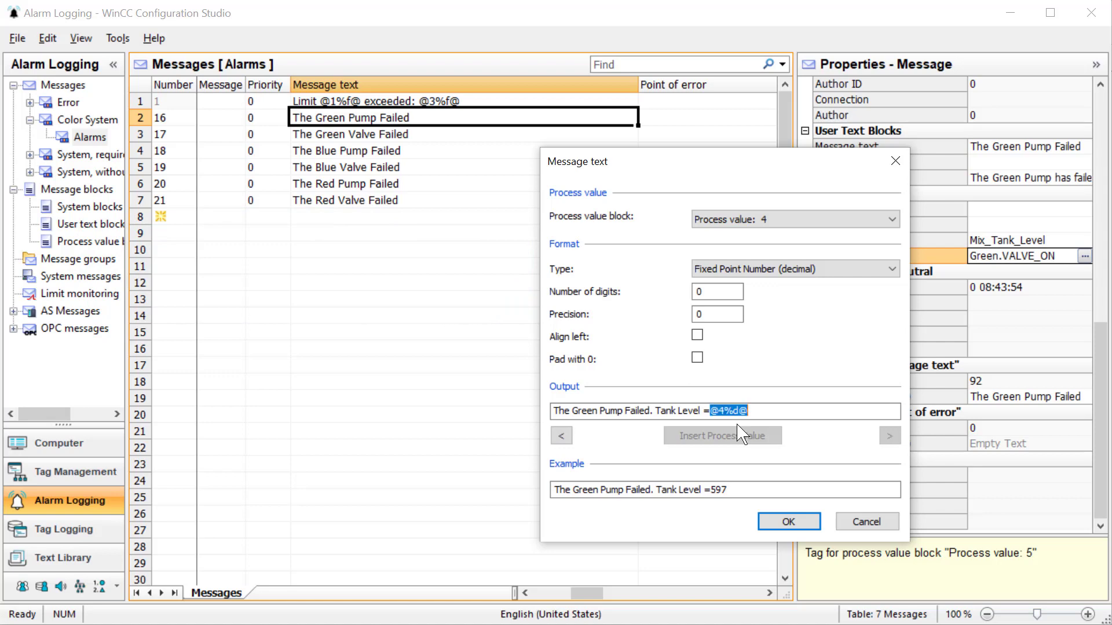
{"action": "left_click", "coordinate": [726, 411]}
{"action": "left_click_drag", "start_coordinate": [726, 411], "coordinate": [752, 412]}
Step: Save the Tank Level message text and close the editing menu unchanged
{"action": "left_click", "coordinate": [780, 524]}
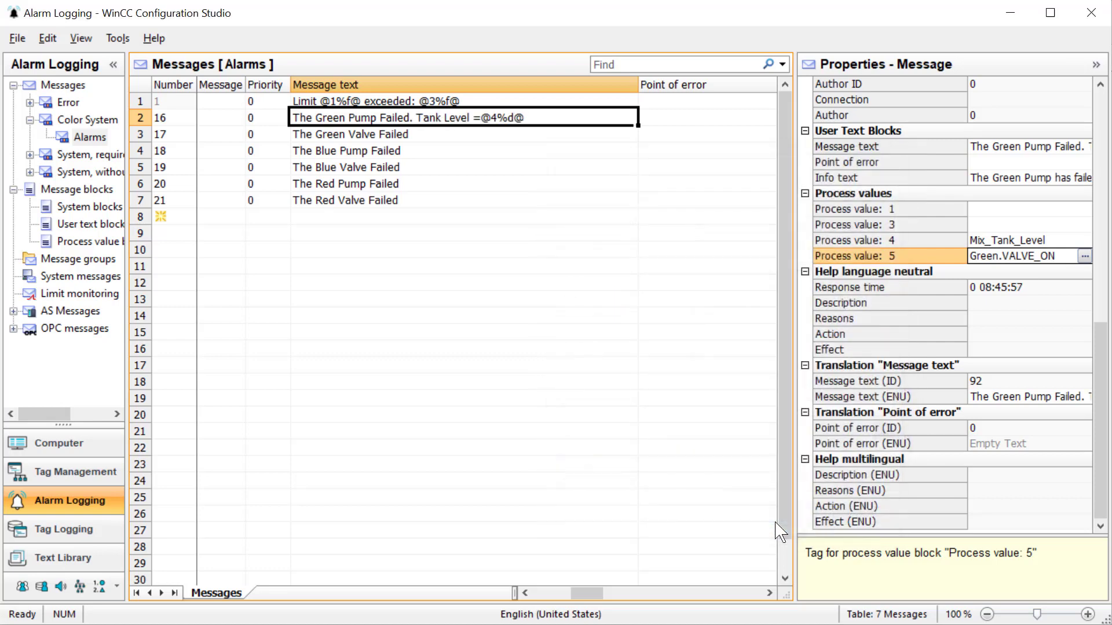
{"action": "right_click", "coordinate": [538, 117]}
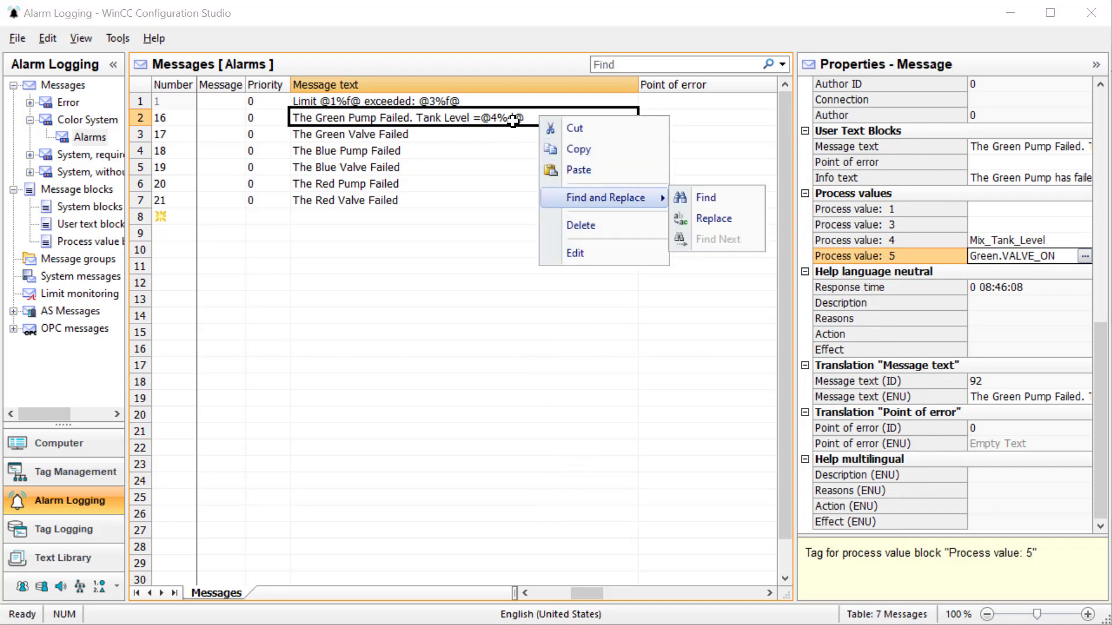
{"action": "left_click", "coordinate": [488, 120]}
Step: Append '. Valve = @5%d@' to the Green Pump message text and commit it
{"action": "left_click", "coordinate": [541, 119]}
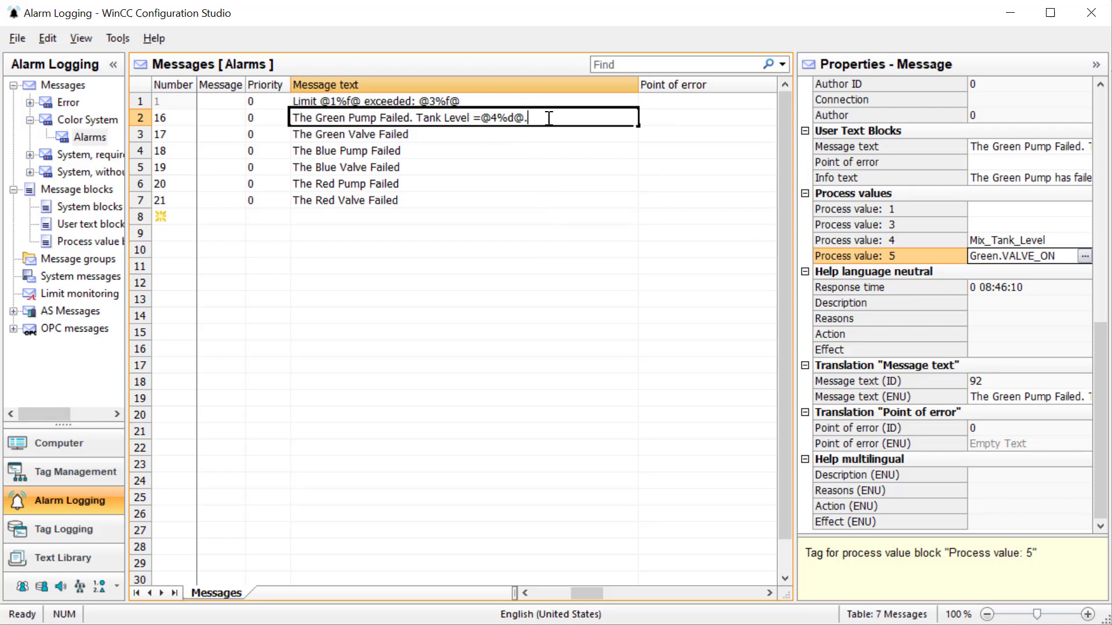
{"action": "type", "text": ". Valve = @5%d"}
{"action": "type", "text": "@"}
{"action": "double_click", "coordinate": [586, 119]}
{"action": "left_click_drag", "start_coordinate": [589, 118], "coordinate": [609, 117]}
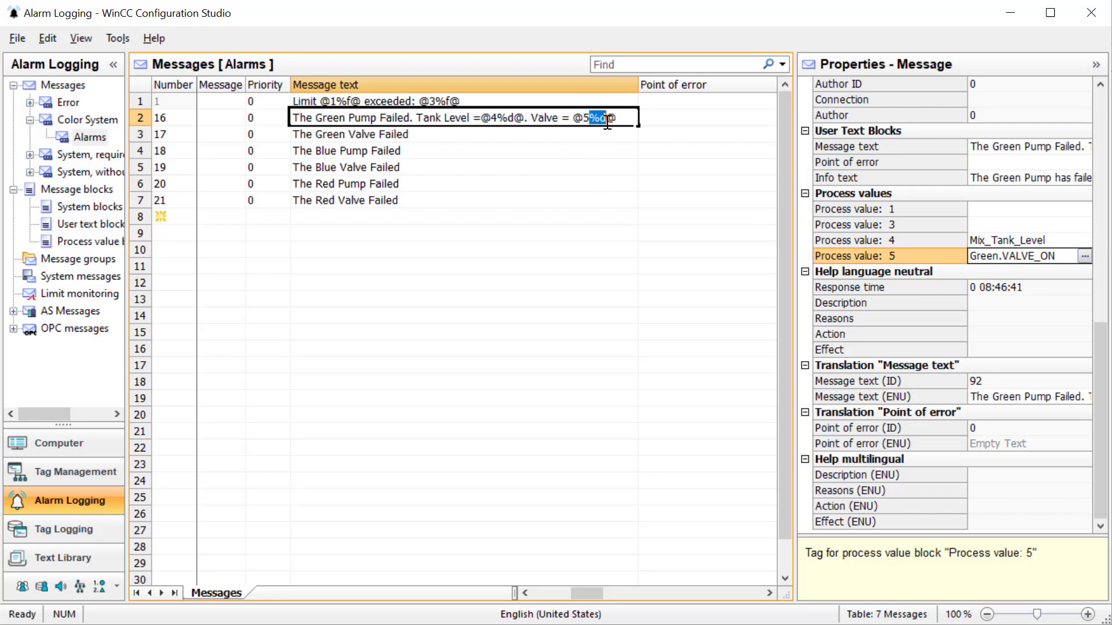
{"action": "left_click", "coordinate": [568, 137]}
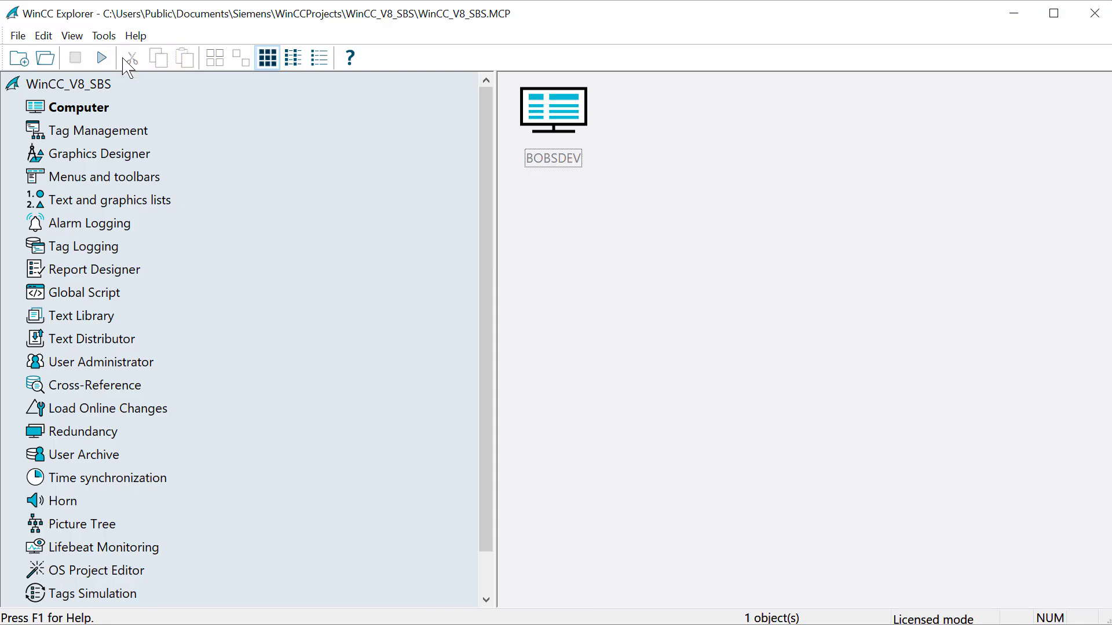
Step: Review the computer's Startup applications, then activate the WinCC_V8_SBS project runtime
{"action": "right_click", "coordinate": [563, 163]}
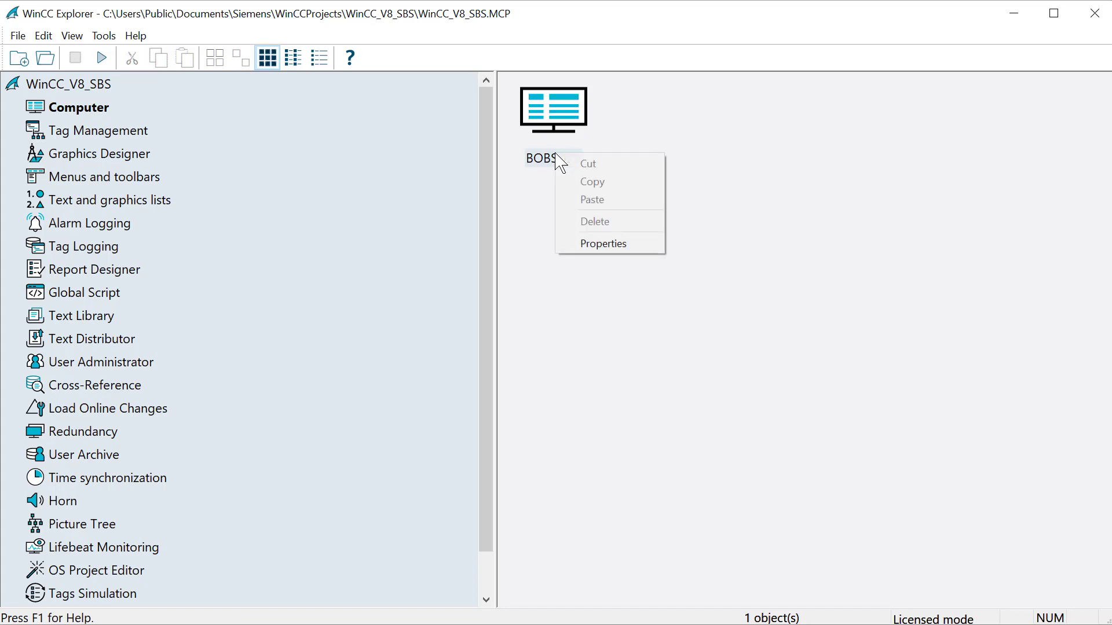
{"action": "left_click", "coordinate": [586, 244]}
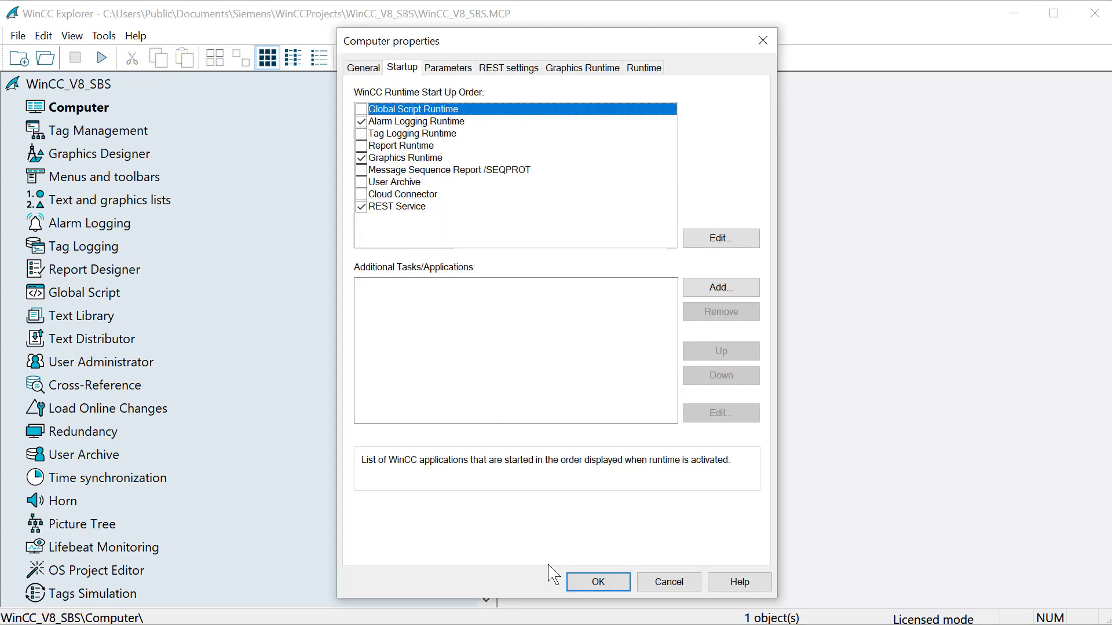
{"action": "left_click", "coordinate": [591, 582]}
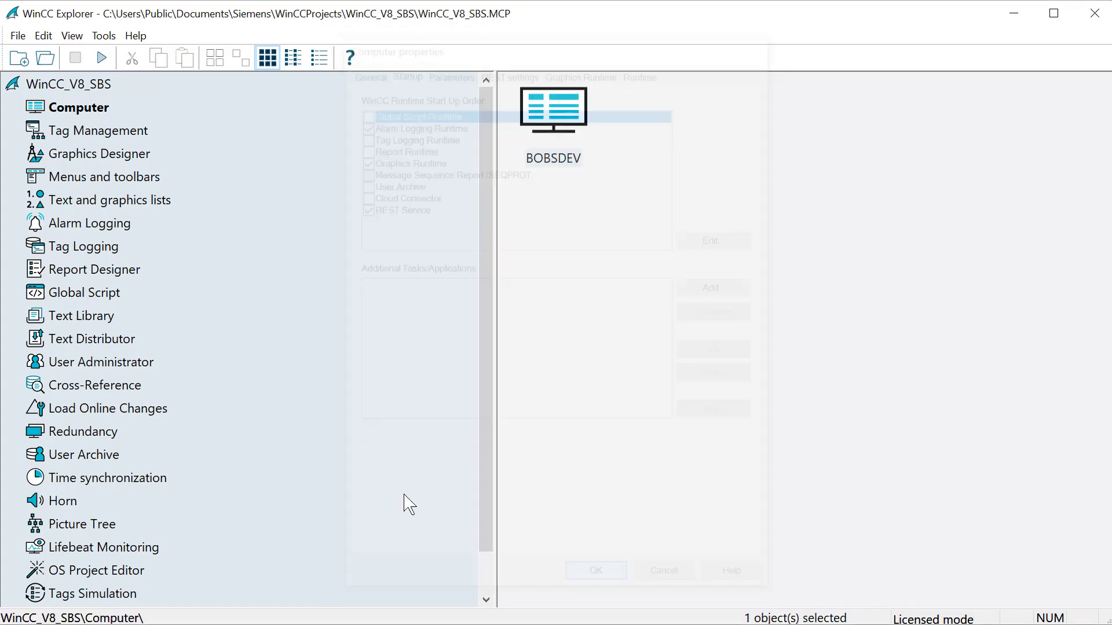
{"action": "left_click", "coordinate": [100, 61]}
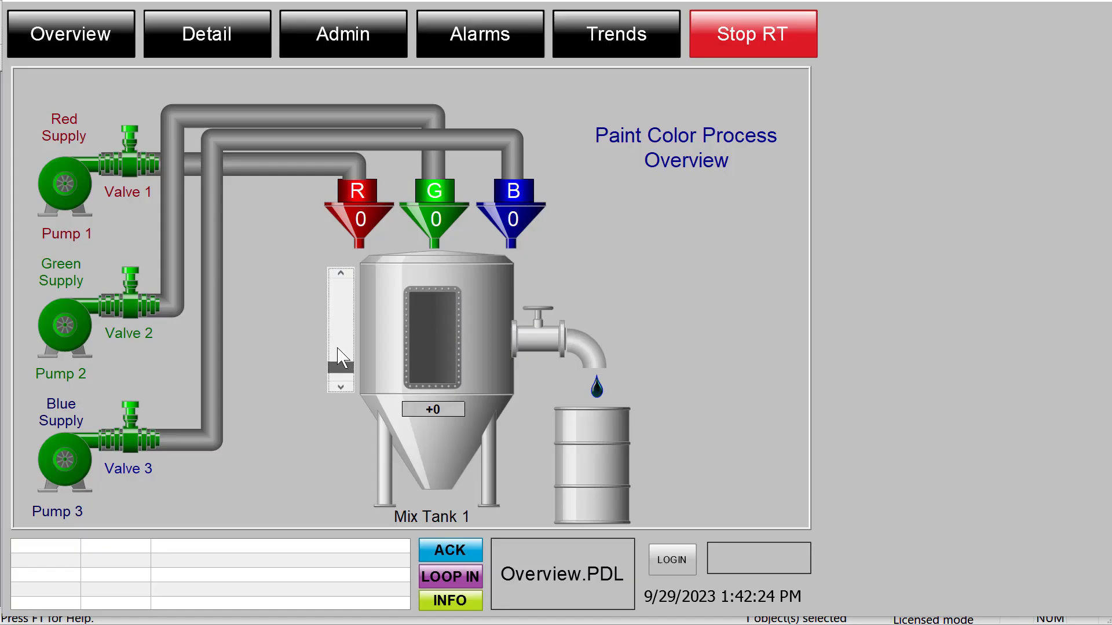
Step: Fill Mix Tank 1 to level 56 and log in with the system credentials
{"action": "left_click_drag", "start_coordinate": [340, 367], "coordinate": [340, 325]}
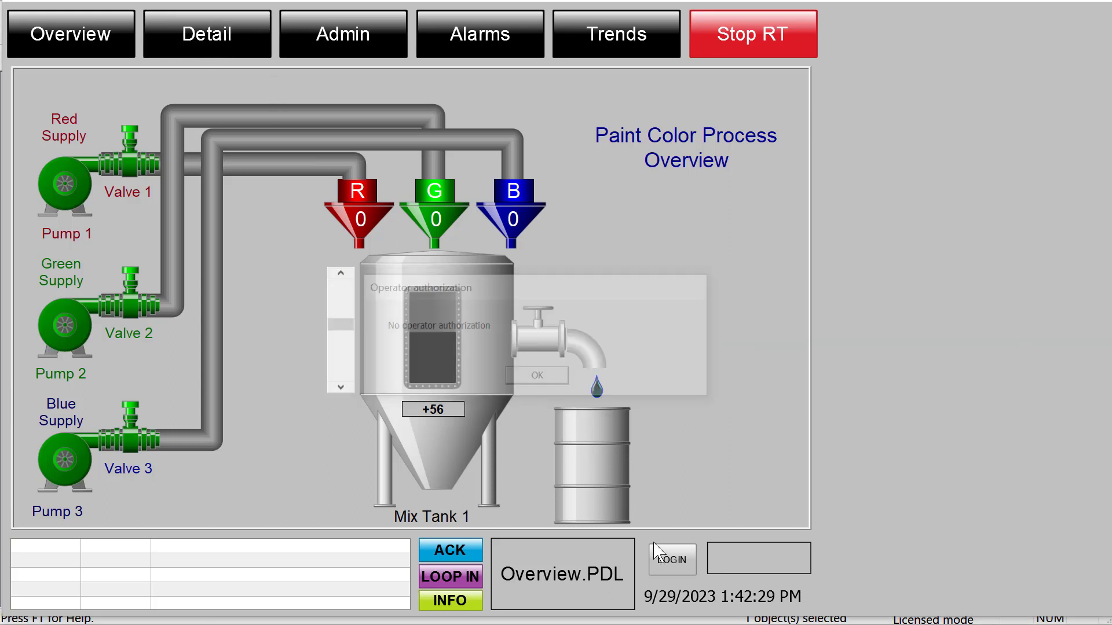
{"action": "left_click", "coordinate": [672, 560]}
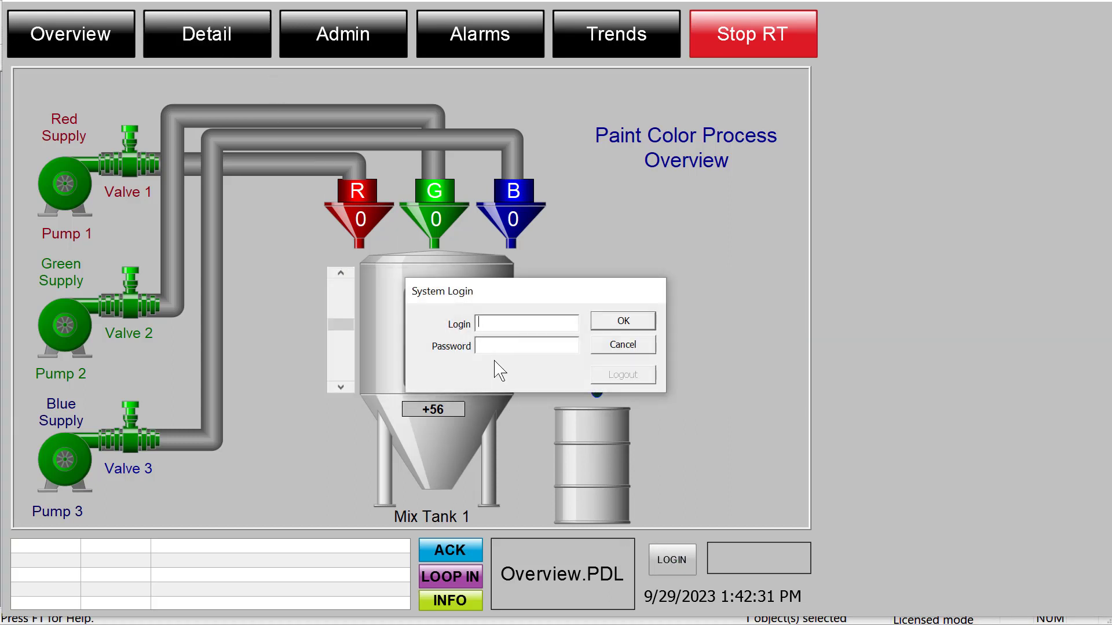
{"action": "type", "text": "engineer"}
{"action": "key", "text": "Return"}
Step: On the Details picture, set Red, Green and Blue strengths to 151, 149 and 122
{"action": "left_click", "coordinate": [197, 34]}
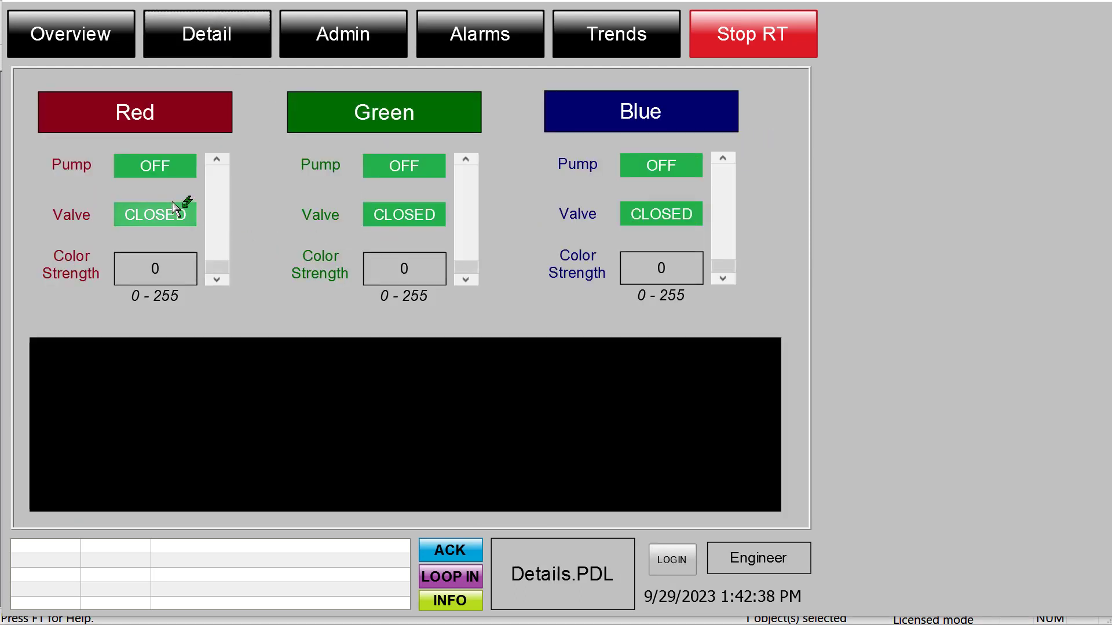
{"action": "left_click_drag", "start_coordinate": [217, 264], "coordinate": [215, 210]}
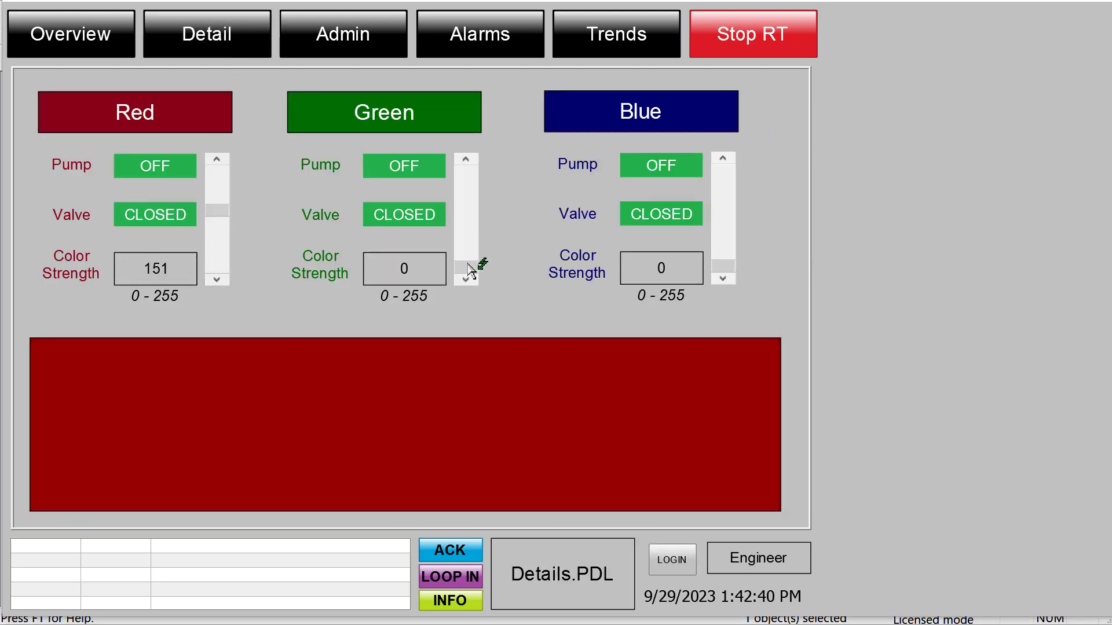
{"action": "left_click_drag", "start_coordinate": [464, 270], "coordinate": [486, 227]}
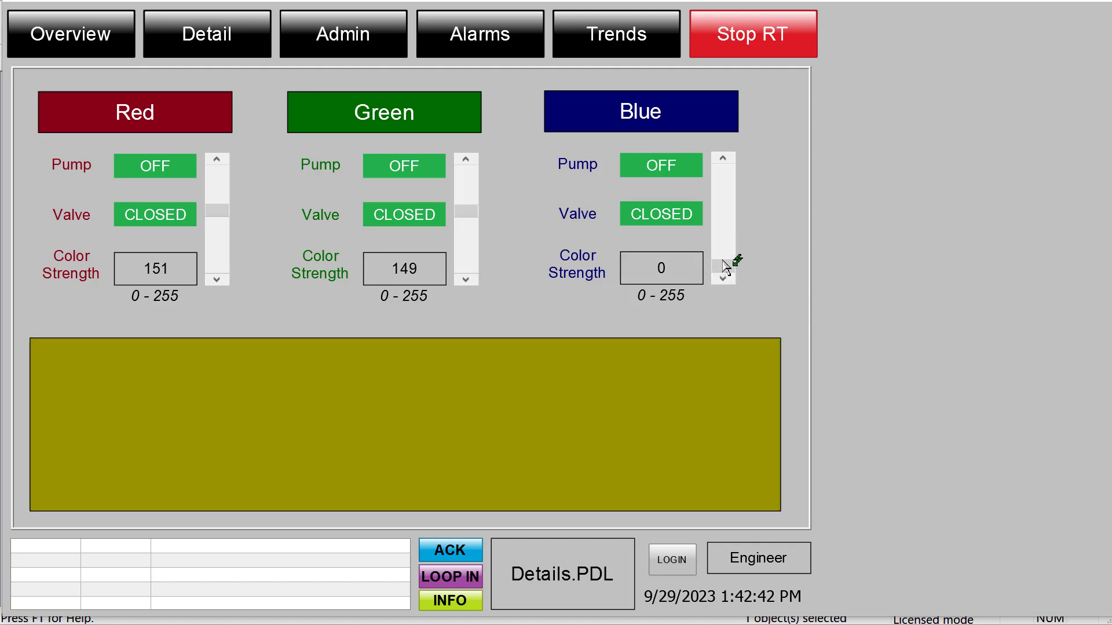
{"action": "left_click_drag", "start_coordinate": [727, 266], "coordinate": [725, 220]}
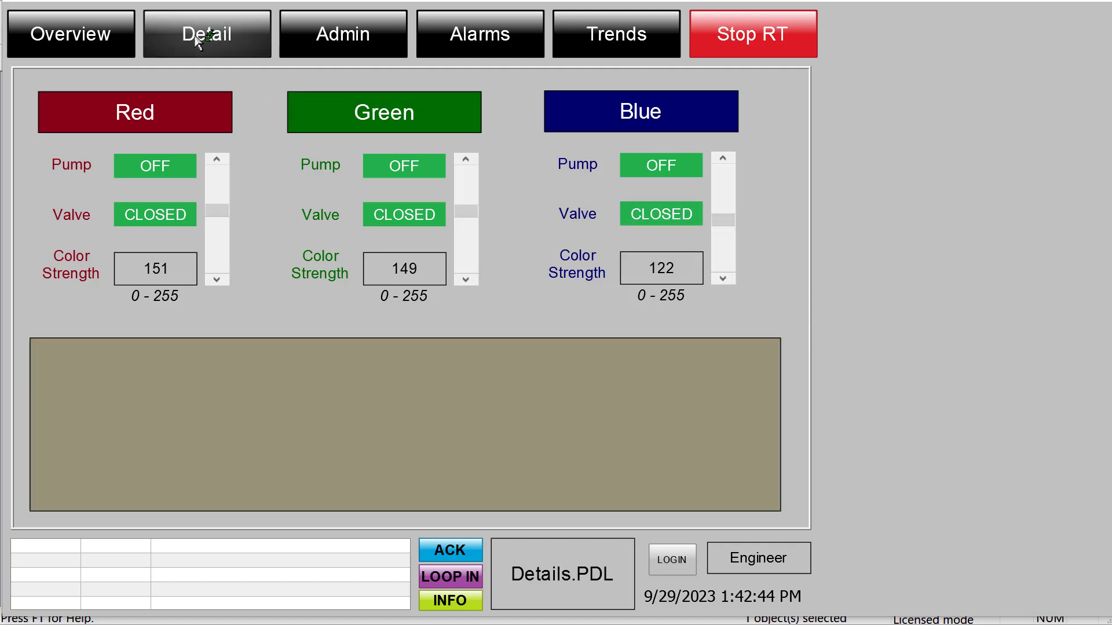
Step: From the Overview, open the green supply valve (Valve 2)
{"action": "left_click", "coordinate": [104, 40]}
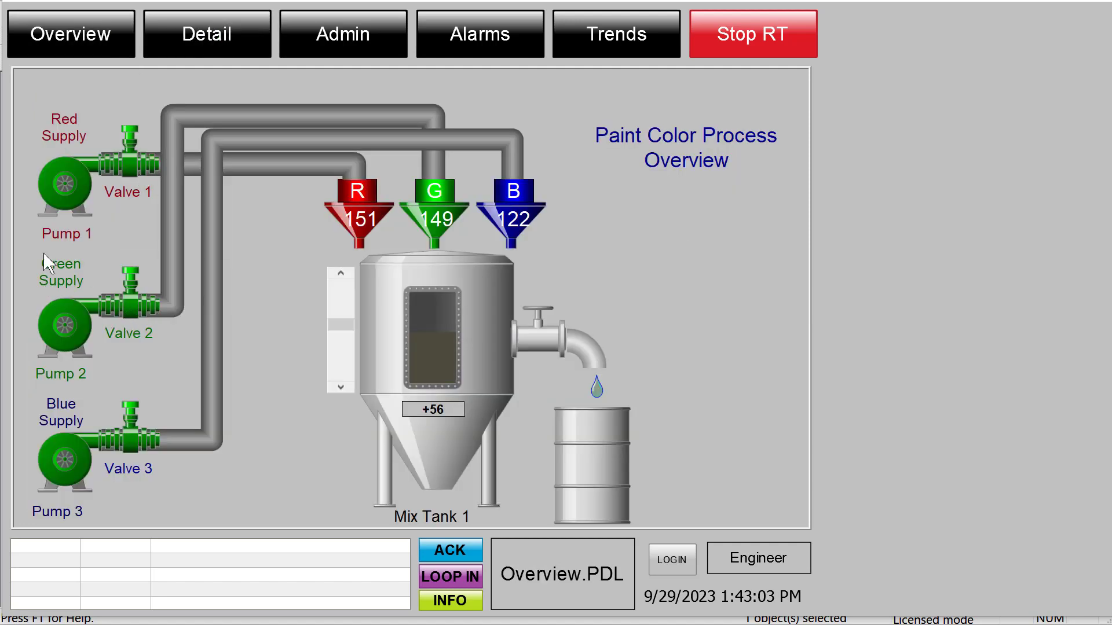
{"action": "left_click", "coordinate": [121, 316]}
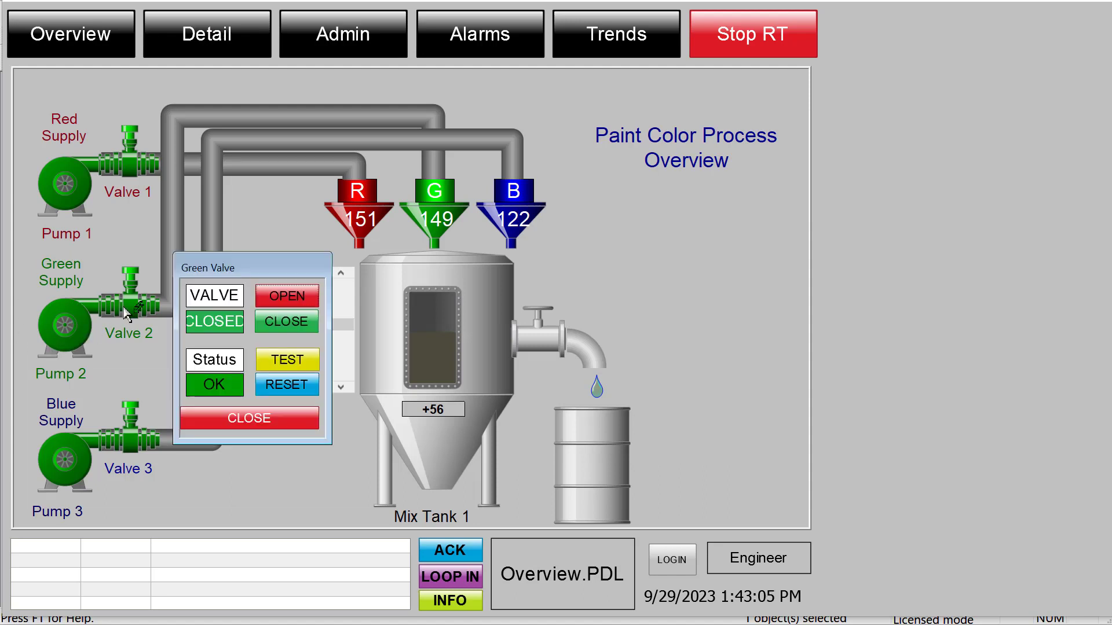
{"action": "left_click_drag", "start_coordinate": [236, 265], "coordinate": [280, 220]}
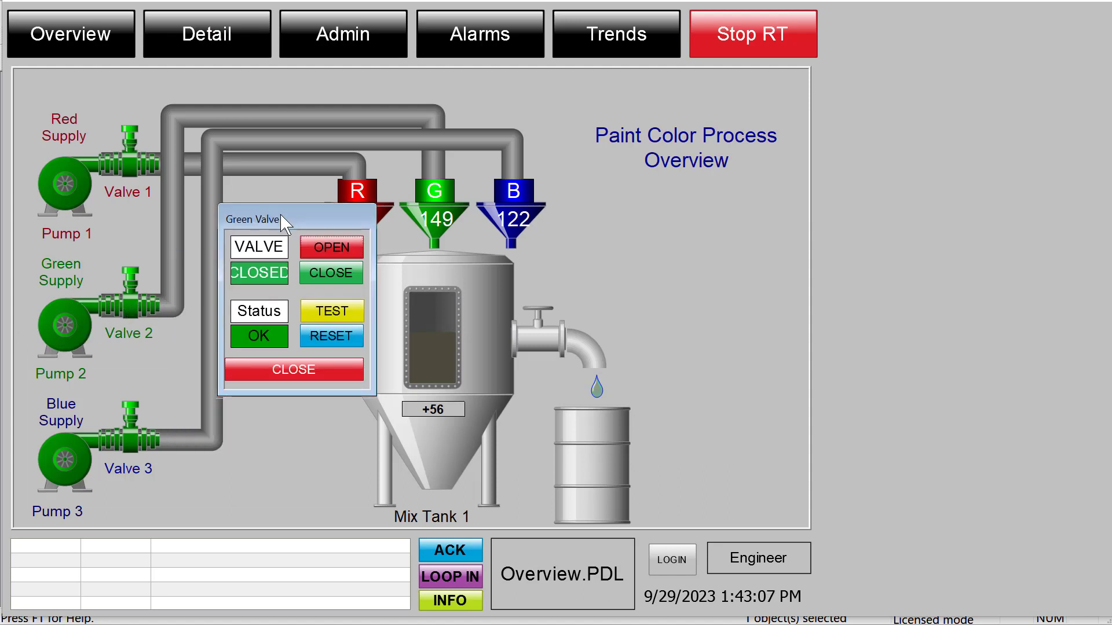
{"action": "left_click", "coordinate": [332, 247]}
{"action": "left_click", "coordinate": [292, 371]}
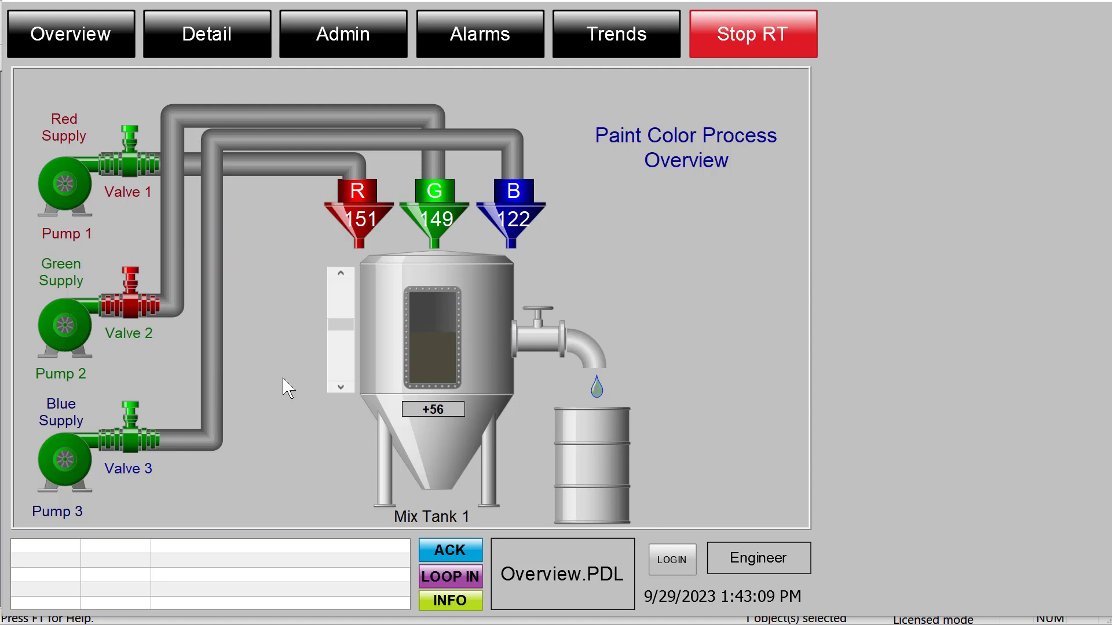
Step: Simulate a Green Pump 2 failure and confirm the alarm reads 'Tank Level =56. Valve = 1'
{"action": "left_click", "coordinate": [51, 343]}
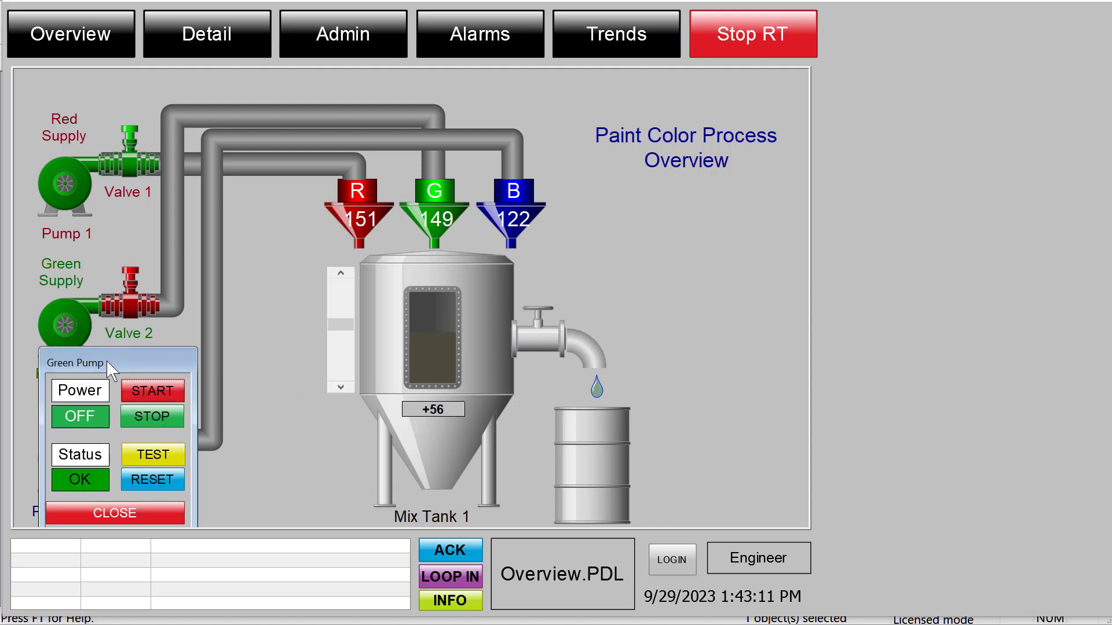
{"action": "left_click_drag", "start_coordinate": [110, 359], "coordinate": [342, 125]}
{"action": "left_click", "coordinate": [387, 215]}
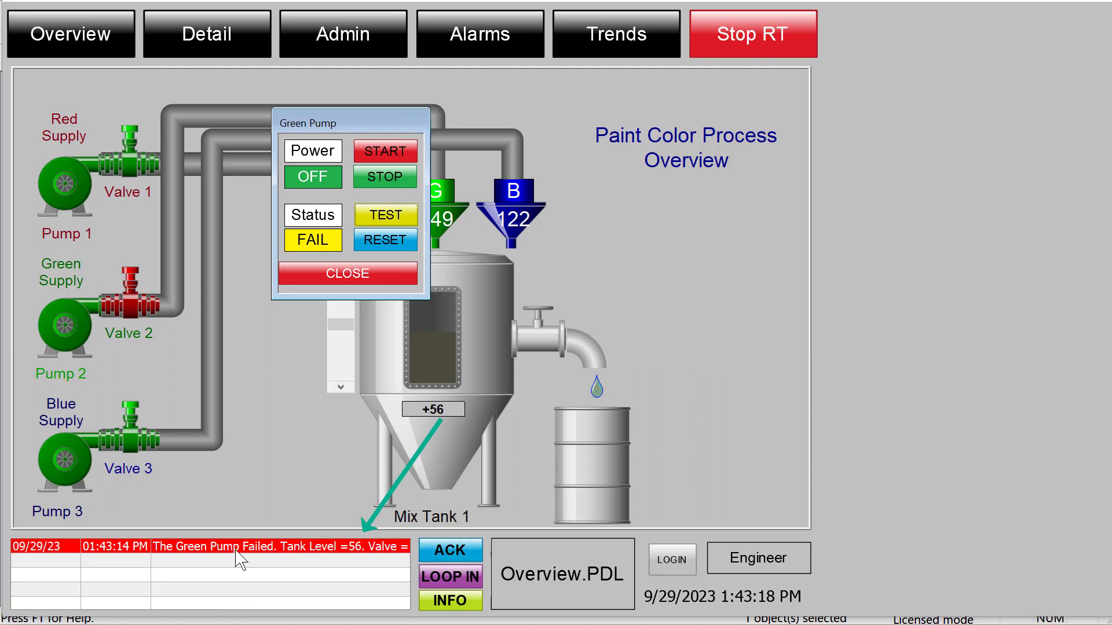
{"action": "left_click", "coordinate": [467, 50]}
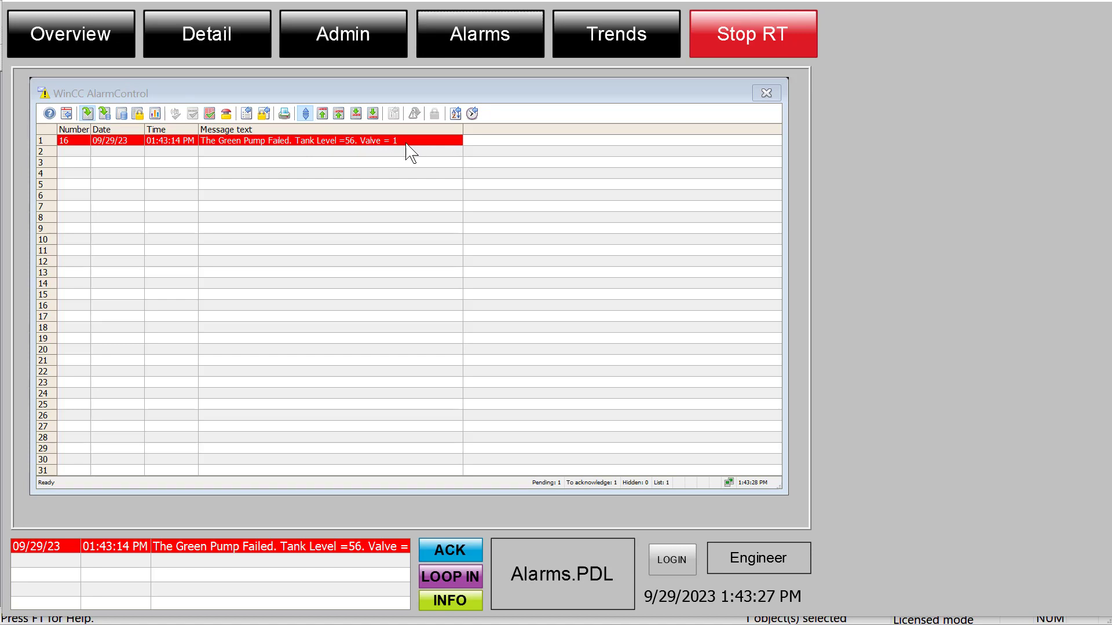
{"action": "left_click", "coordinate": [112, 34]}
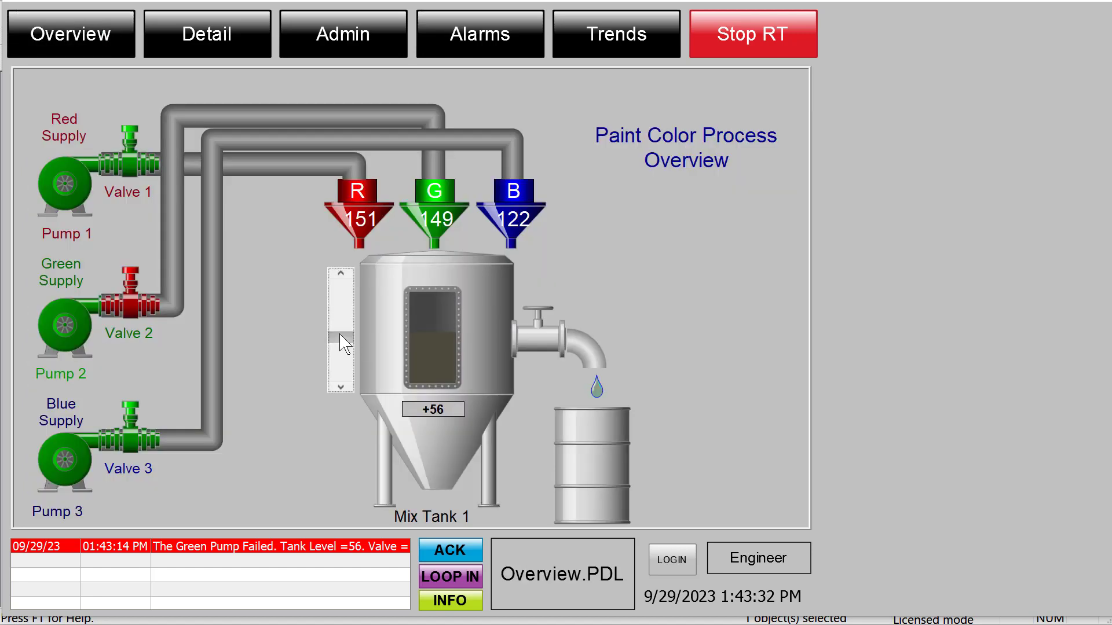
Step: Close Valve 2, reset the Green Pump 2 failure, and check the alarm list
{"action": "left_click", "coordinate": [133, 313]}
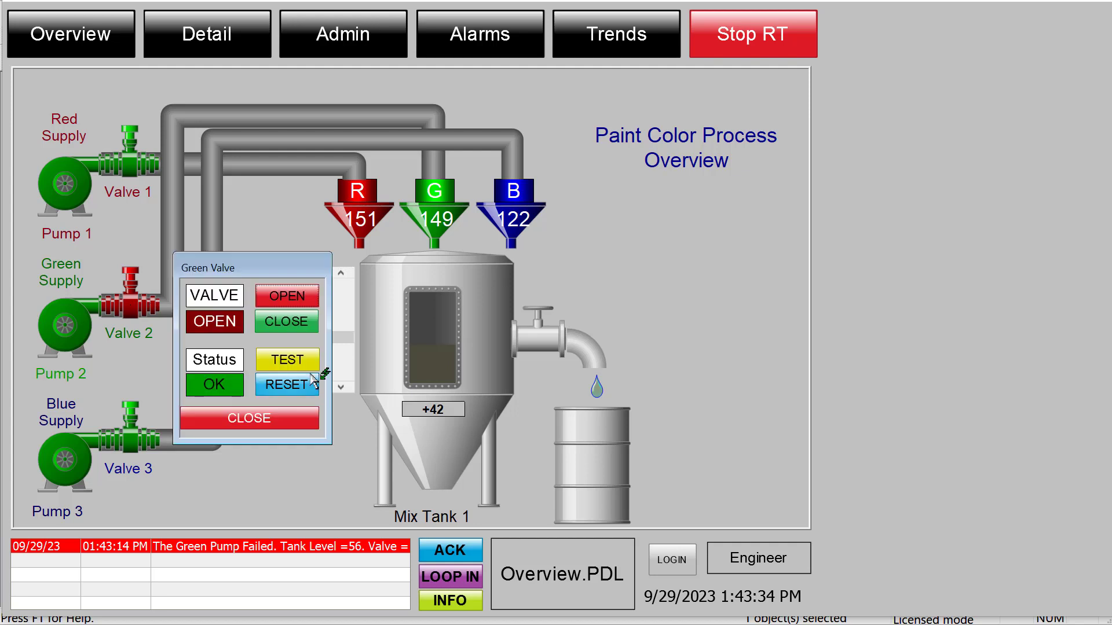
{"action": "left_click", "coordinate": [285, 327]}
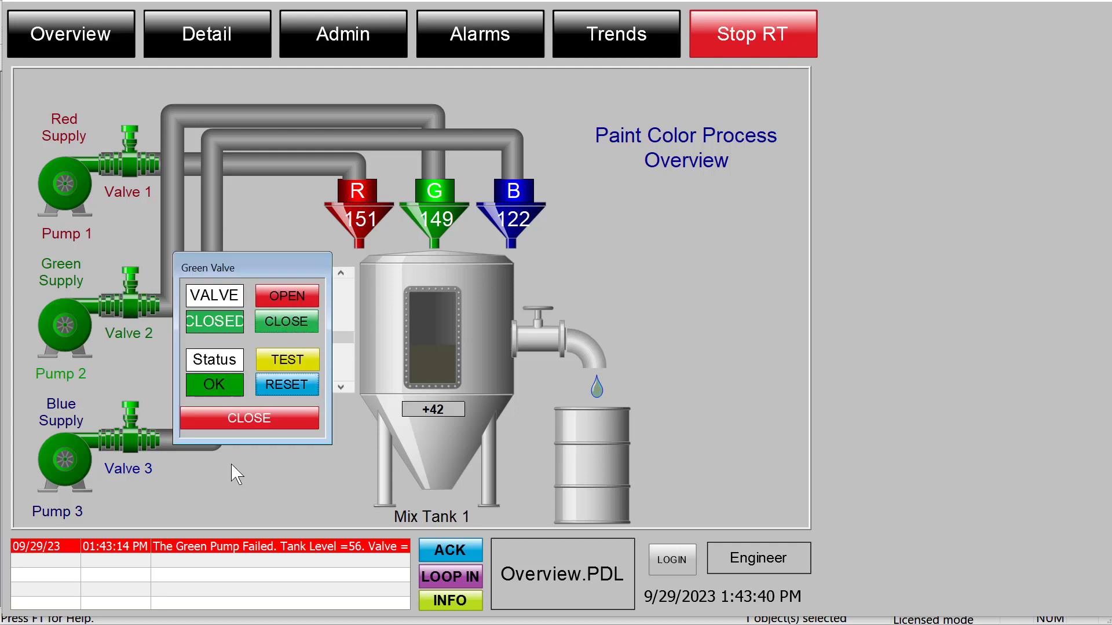
{"action": "left_click", "coordinate": [65, 326]}
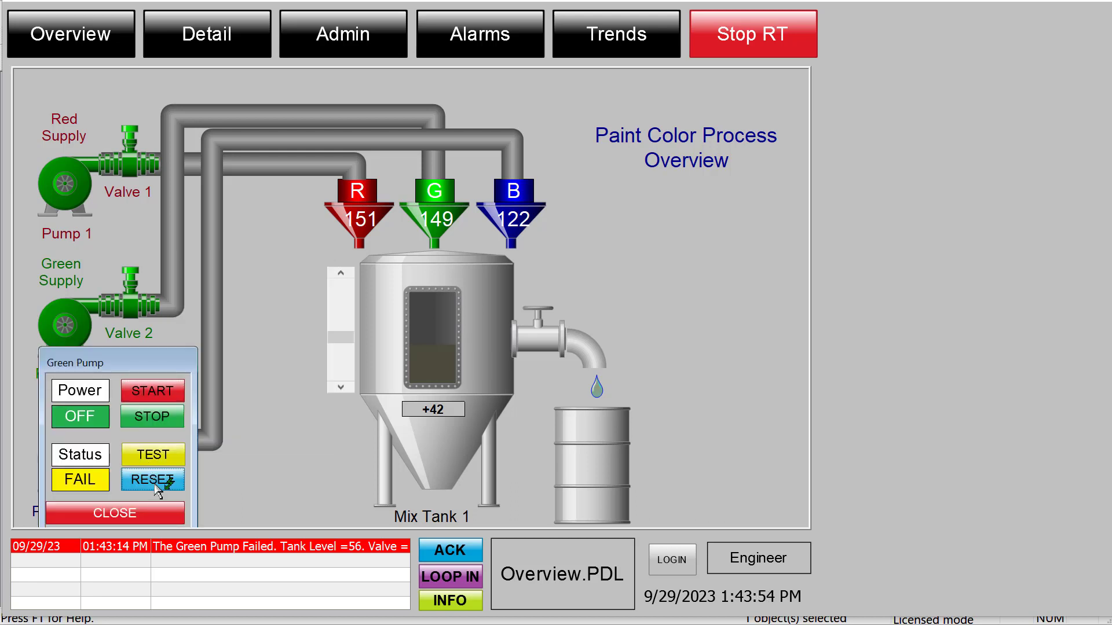
{"action": "left_click", "coordinate": [156, 487]}
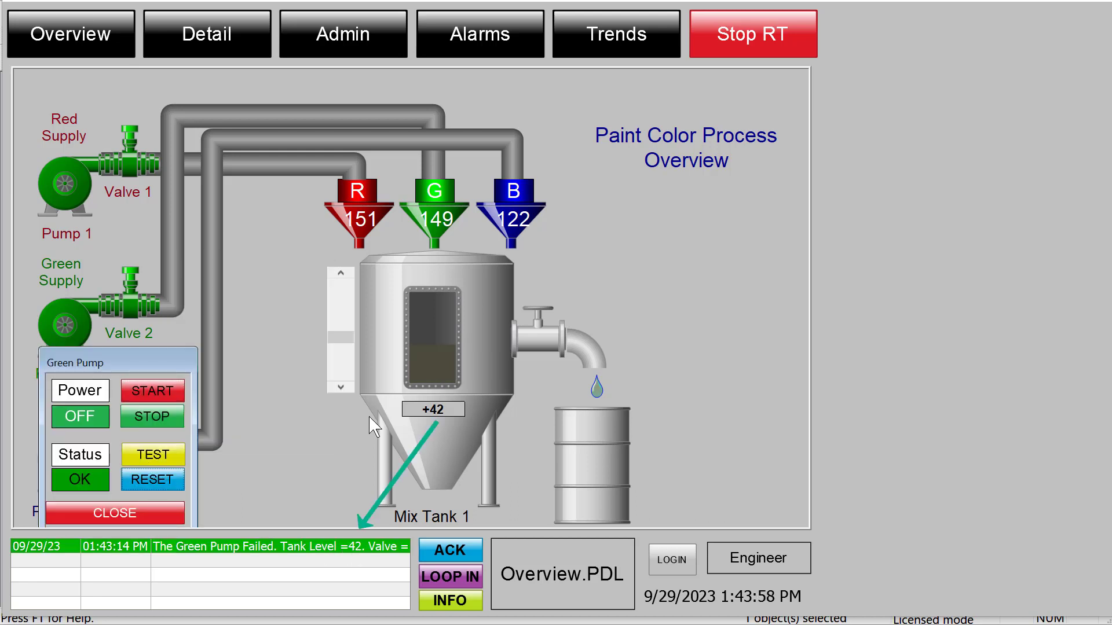
{"action": "left_click", "coordinate": [479, 48]}
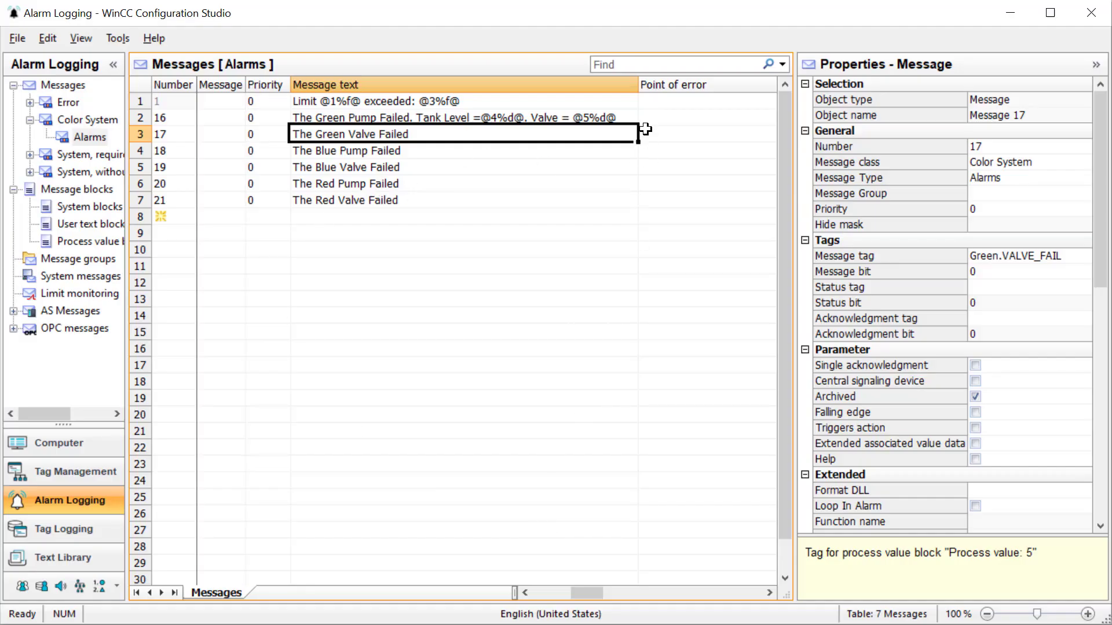
Step: Open the Point of error dialog for message 1 to edit its process value format
{"action": "left_click", "coordinate": [670, 101]}
{"action": "right_click", "coordinate": [670, 101]}
{"action": "left_click", "coordinate": [701, 238]}
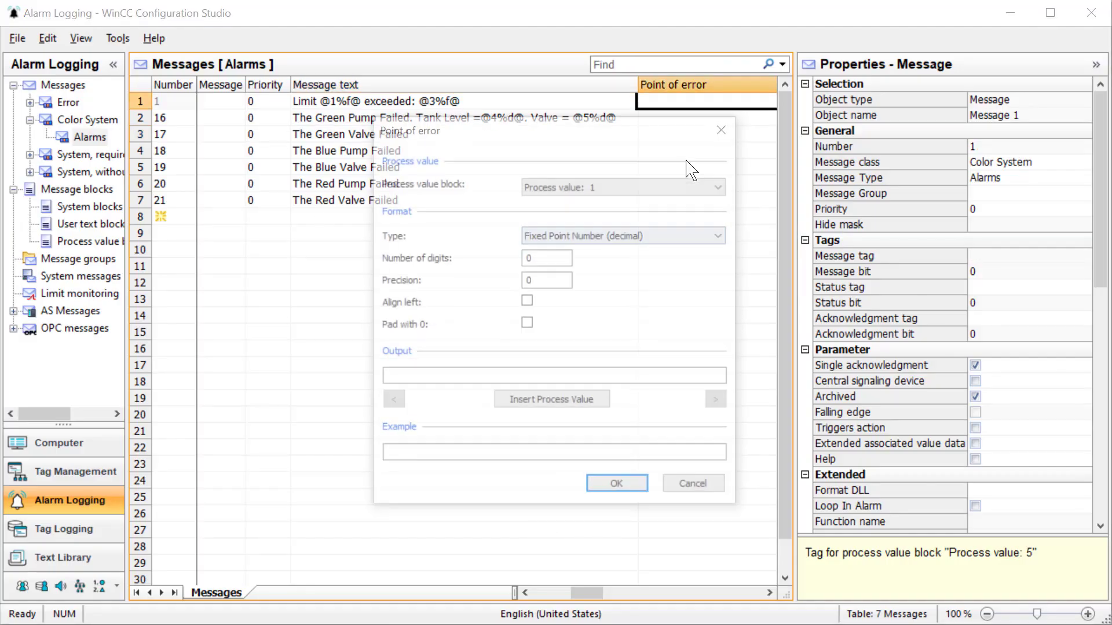